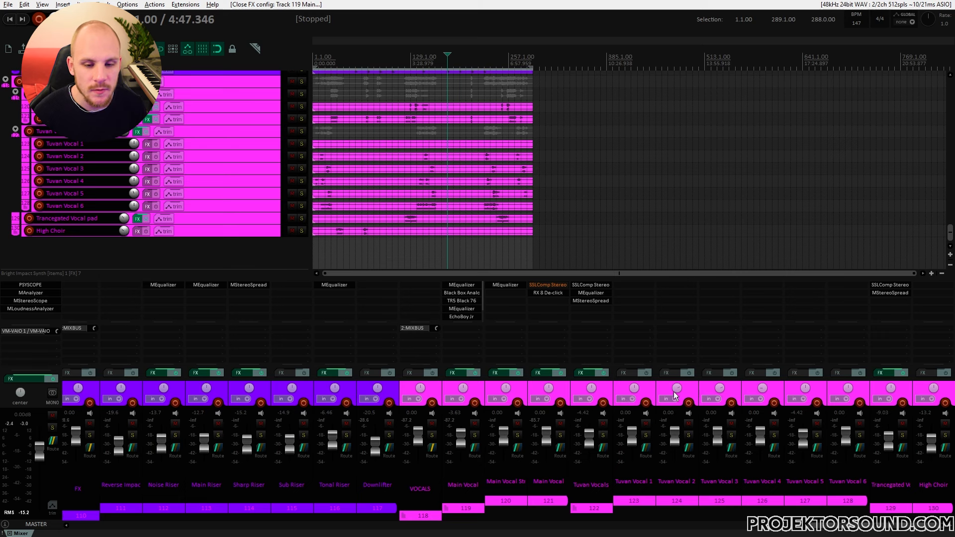
Mute the individual vocal tracks and the Sub Riser, Tonal Riser and Downlifter effect tracks.
{"action": "scroll", "coordinate": [249, 159], "scroll_direction": "up", "scroll_amount": 4}
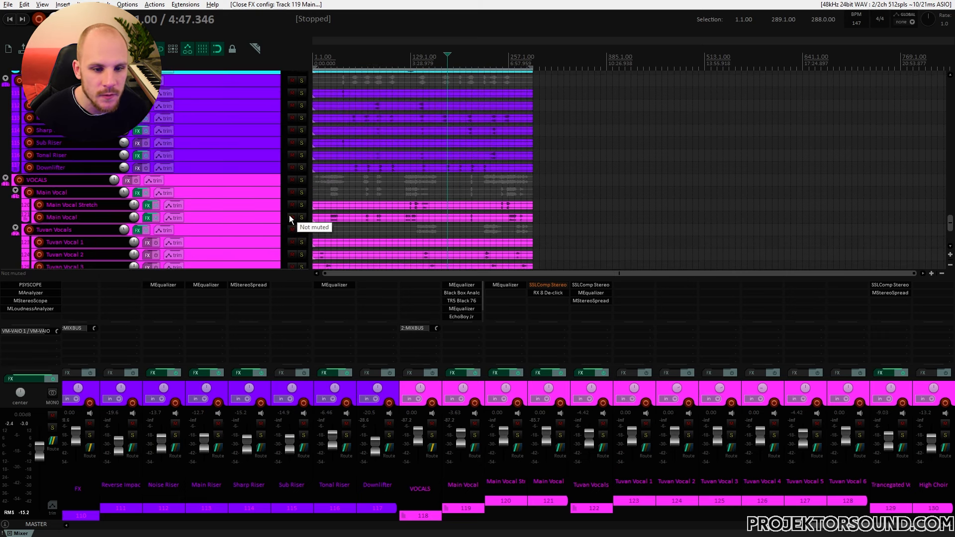
{"action": "left_click_drag", "start_coordinate": [291, 217], "coordinate": [292, 205]}
{"action": "scroll", "coordinate": [303, 156], "scroll_direction": "down", "scroll_amount": 4}
{"action": "mouse_move", "coordinate": [291, 145]}
{"action": "left_mouse_down"}
{"action": "mouse_move", "coordinate": [293, 232]}
{"action": "mouse_move", "coordinate": [292, 185]}
{"action": "left_mouse_up"}
{"action": "scroll", "coordinate": [252, 228], "scroll_direction": "up", "scroll_amount": 6}
{"action": "left_click", "coordinate": [291, 179]}
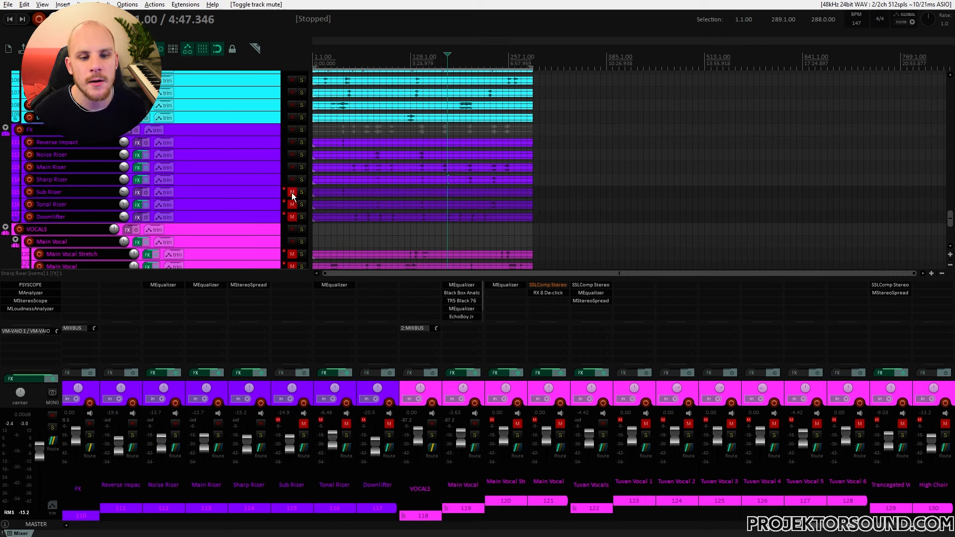
Unmute the Sub Riser, Tonal Riser and Downlifter tracks in the FX folder.
{"action": "mouse_move", "coordinate": [124, 181]}
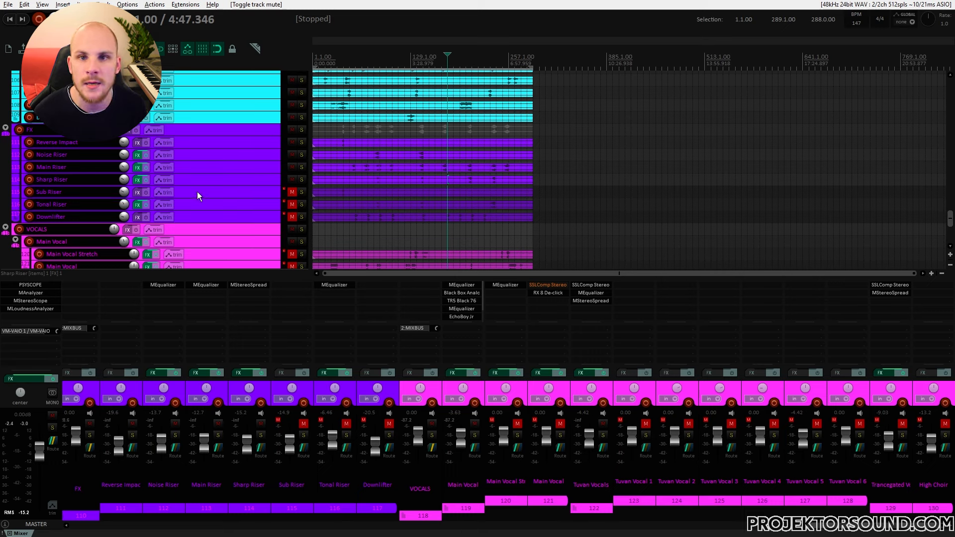
{"action": "left_click", "coordinate": [292, 192]}
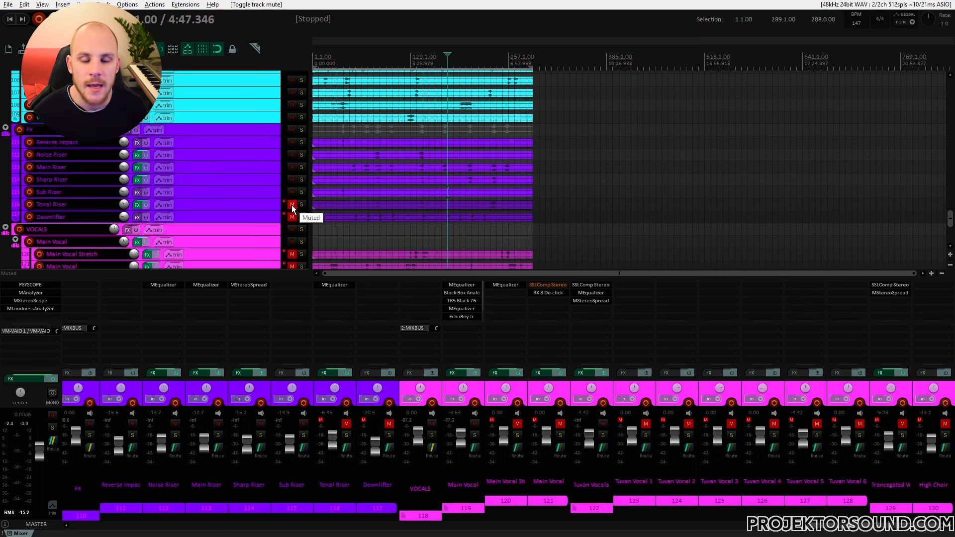
{"action": "left_click", "coordinate": [292, 206]}
{"action": "left_click", "coordinate": [293, 217]}
Unmute the Main Vocal Stretch track and the Main Vocal track beneath it.
{"action": "scroll", "coordinate": [279, 204], "scroll_direction": "down", "scroll_amount": 3}
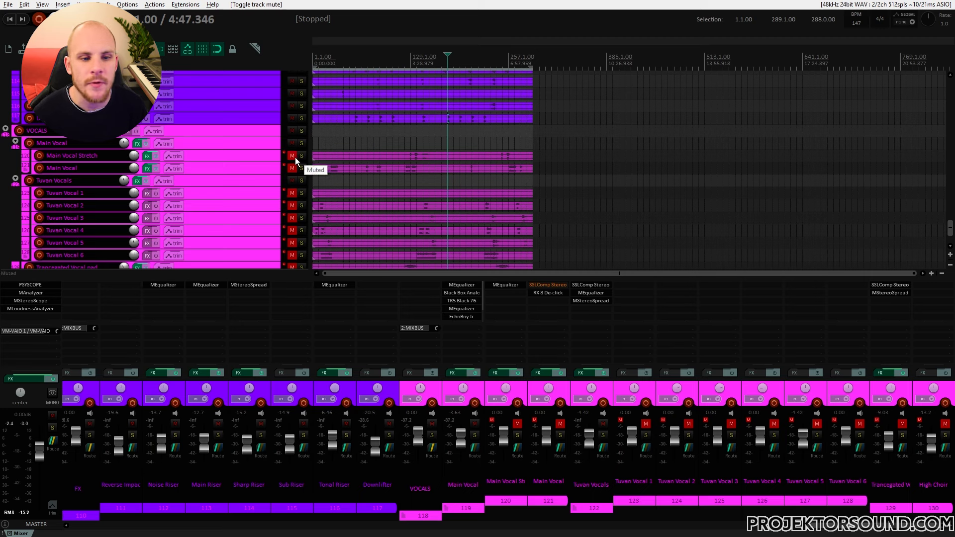
{"action": "left_click", "coordinate": [294, 156]}
{"action": "left_click", "coordinate": [292, 167]}
Unmute Tuvan Vocal 1 through Tuvan Vocal 6, the Trancegated Vocal pad and the High Choir tracks.
{"action": "left_click", "coordinate": [292, 193]}
{"action": "left_click", "coordinate": [292, 205]}
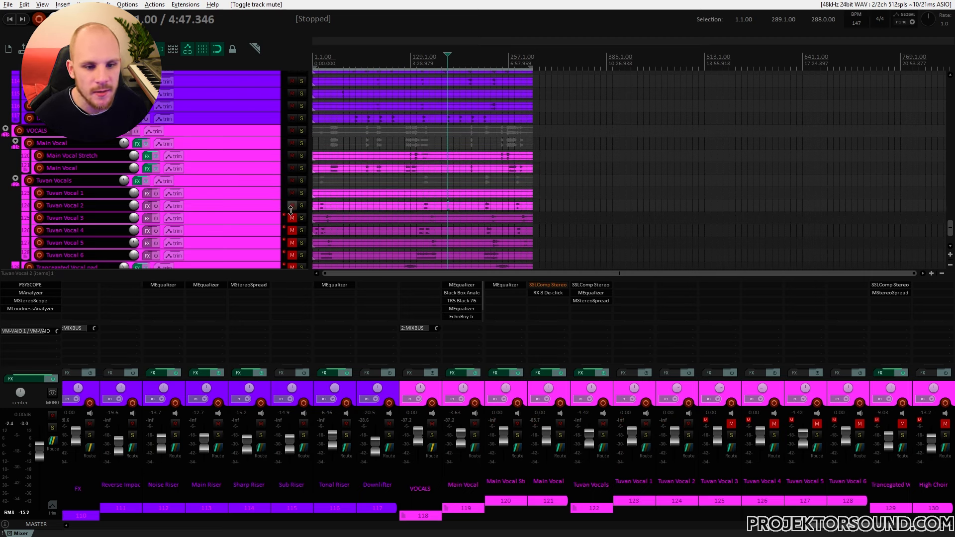
{"action": "left_click", "coordinate": [292, 218]}
{"action": "left_click", "coordinate": [292, 230]}
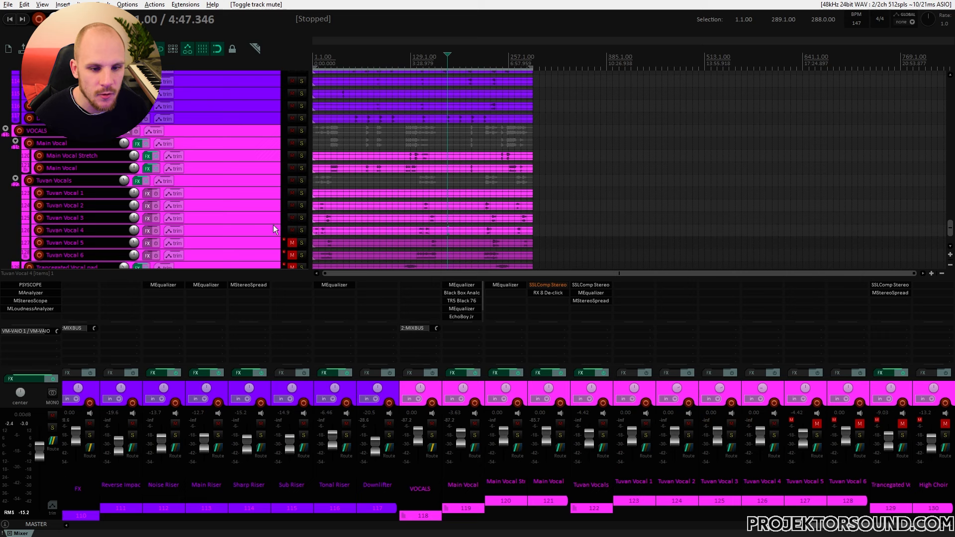
{"action": "scroll", "coordinate": [306, 177], "scroll_direction": "down", "scroll_amount": 2}
{"action": "left_click", "coordinate": [292, 194]}
{"action": "left_click", "coordinate": [292, 206]}
{"action": "left_click", "coordinate": [292, 218]}
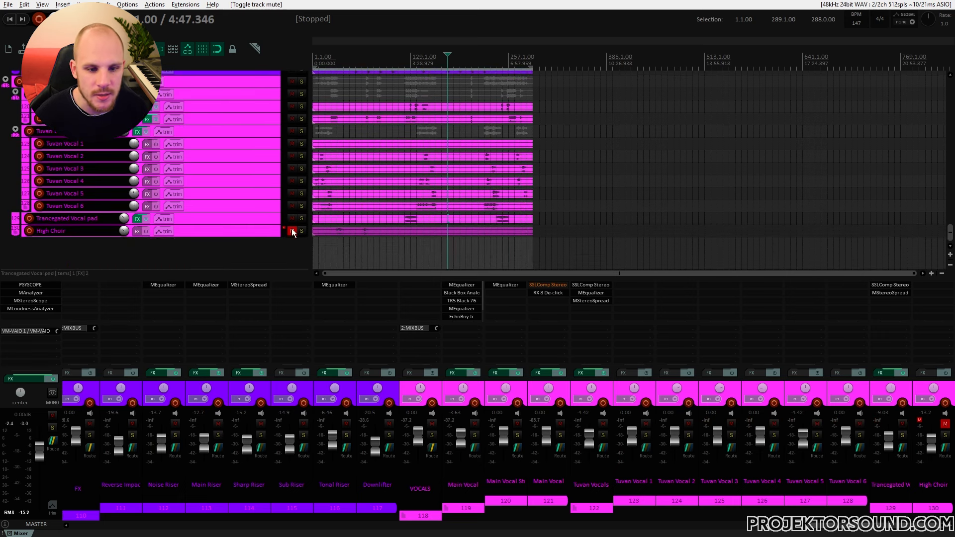
{"action": "left_click", "coordinate": [292, 231]}
Look through the track list from the drums through the basses, sequences, one-shots and pads to the vocals.
{"action": "scroll", "coordinate": [272, 234], "scroll_direction": "up", "scroll_amount": 6}
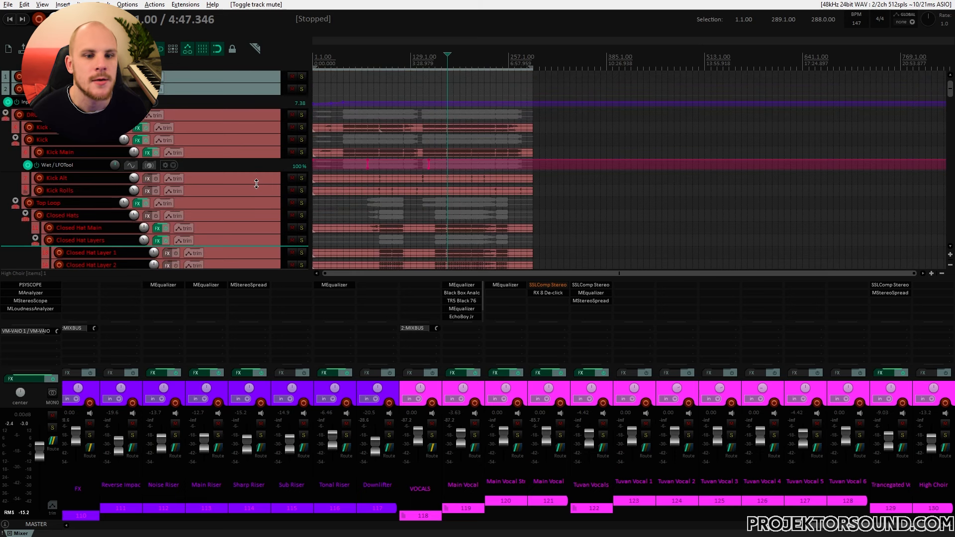
{"action": "left_click", "coordinate": [255, 151]}
{"action": "scroll", "coordinate": [255, 151], "scroll_direction": "down", "scroll_amount": 10}
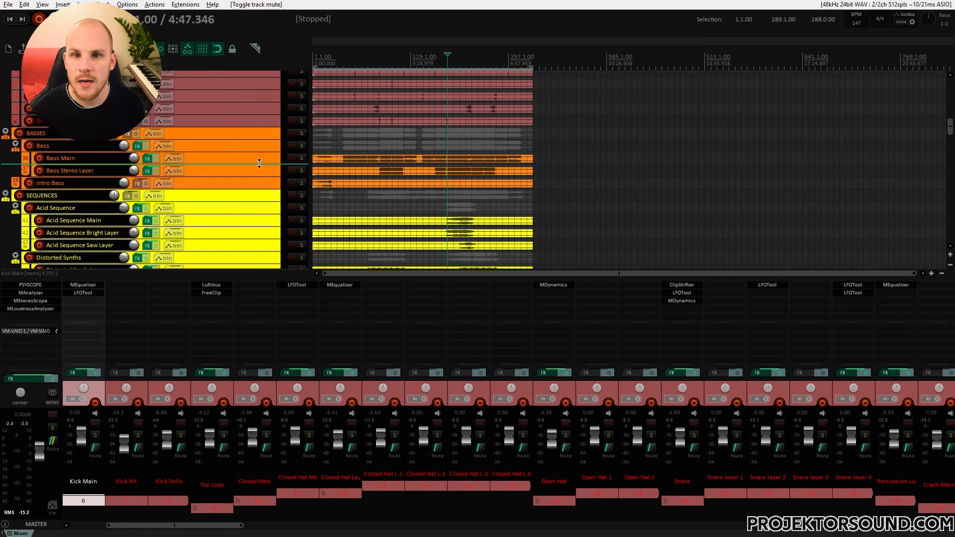
{"action": "scroll", "coordinate": [249, 166], "scroll_direction": "up", "scroll_amount": 10}
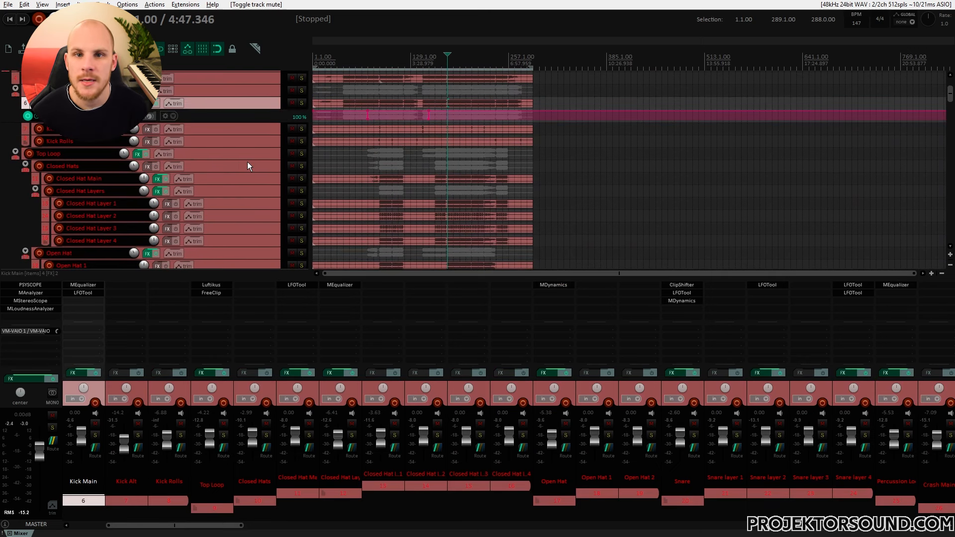
{"action": "scroll", "coordinate": [247, 162], "scroll_direction": "down", "scroll_amount": 10}
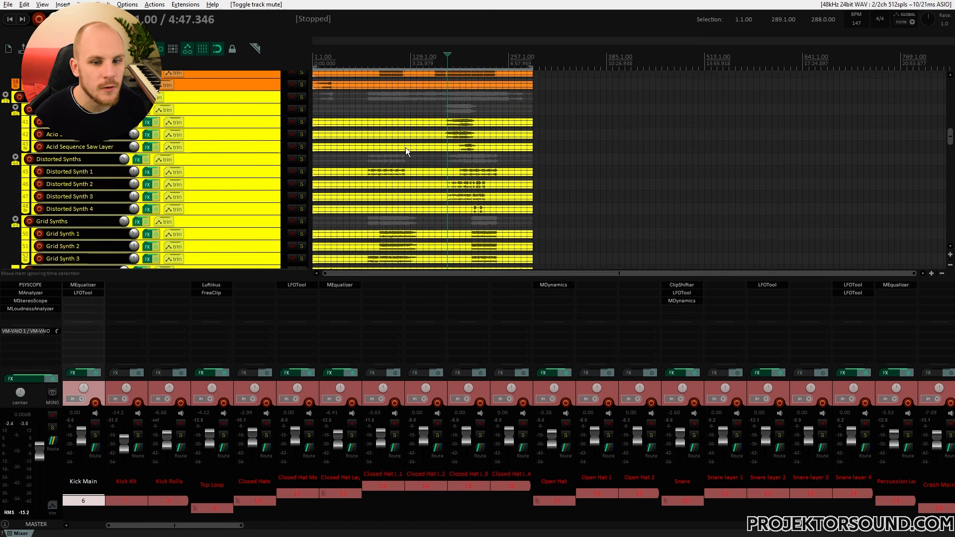
{"action": "scroll", "coordinate": [431, 158], "scroll_direction": "down", "scroll_amount": 8}
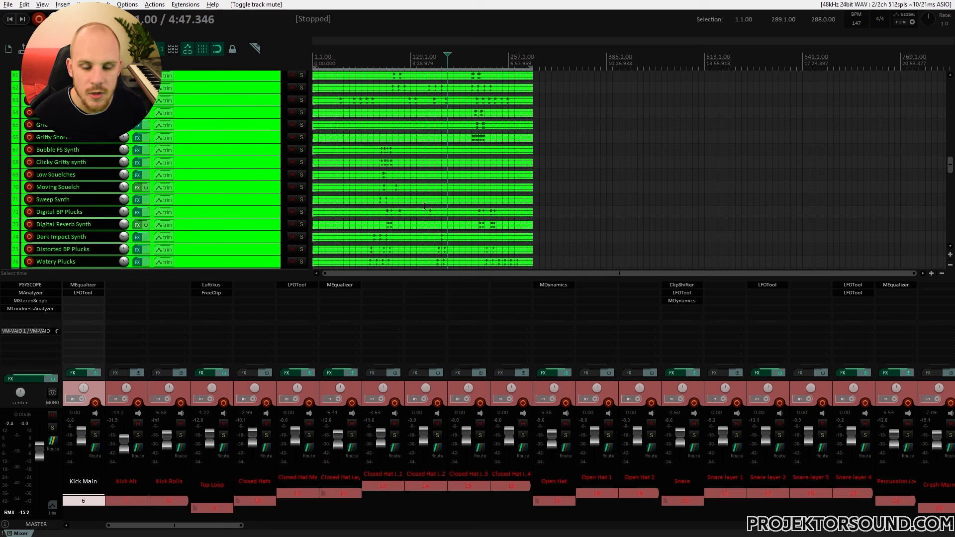
{"action": "scroll", "coordinate": [438, 207], "scroll_direction": "down", "scroll_amount": 15}
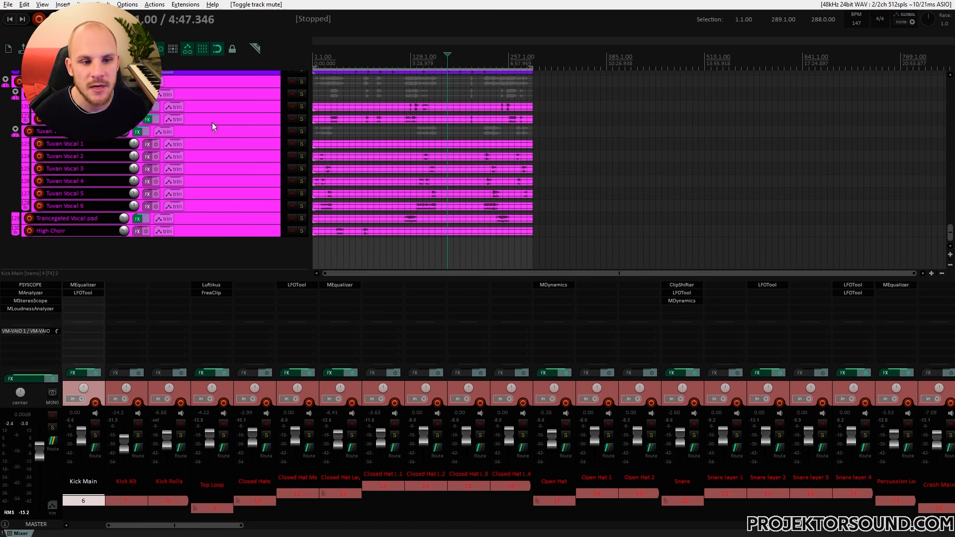
{"action": "scroll", "coordinate": [343, 143], "scroll_direction": "up", "scroll_amount": 11}
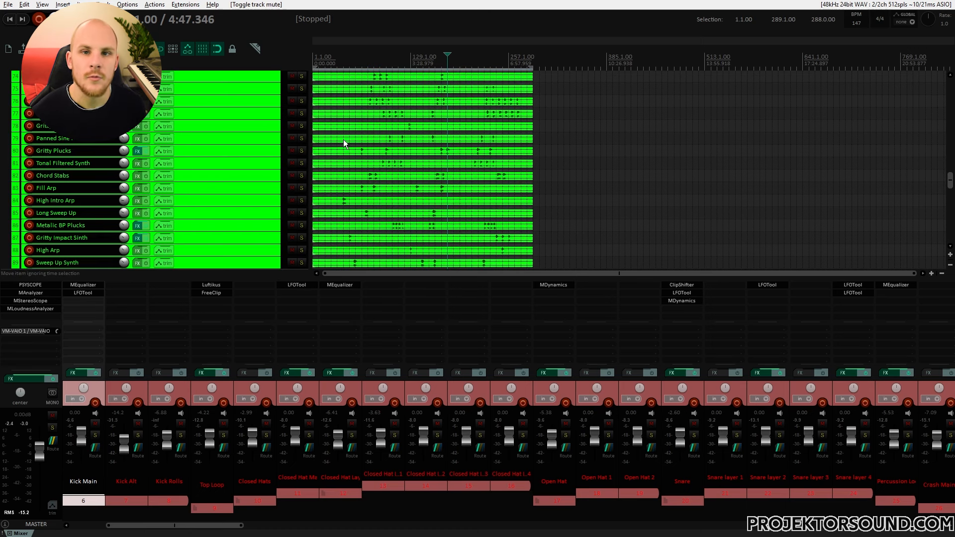
{"action": "scroll", "coordinate": [246, 151], "scroll_direction": "up", "scroll_amount": 6}
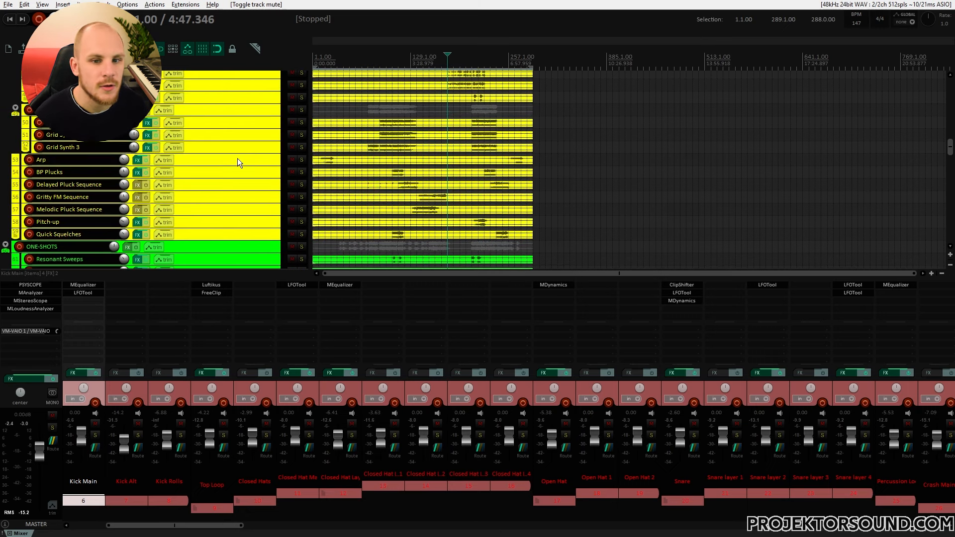
{"action": "scroll", "coordinate": [250, 178], "scroll_direction": "down", "scroll_amount": 9}
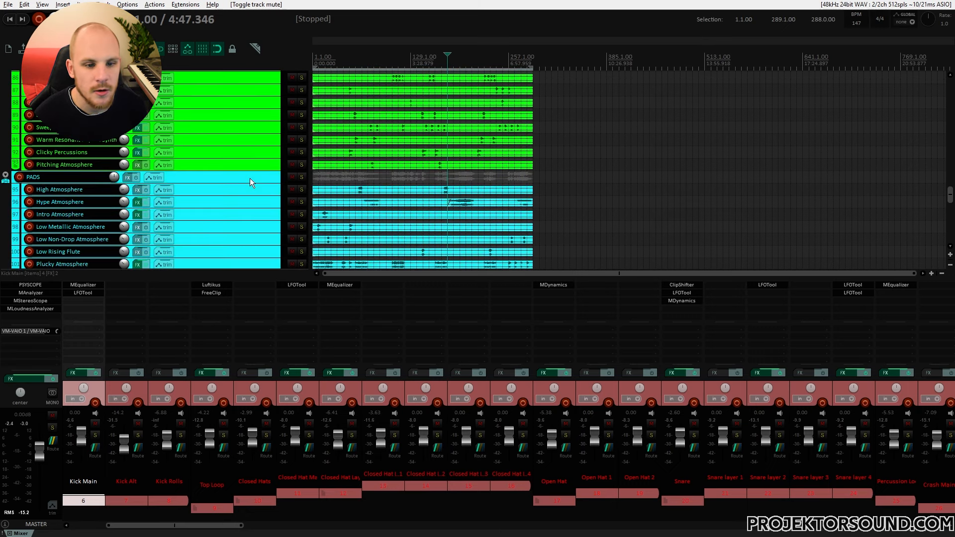
{"action": "scroll", "coordinate": [250, 178], "scroll_direction": "down", "scroll_amount": 6}
Inspect the volume setting in the Intro Atmosphere media item's properties and close them without changing anything.
{"action": "scroll", "coordinate": [270, 107], "scroll_direction": "up", "scroll_amount": 4}
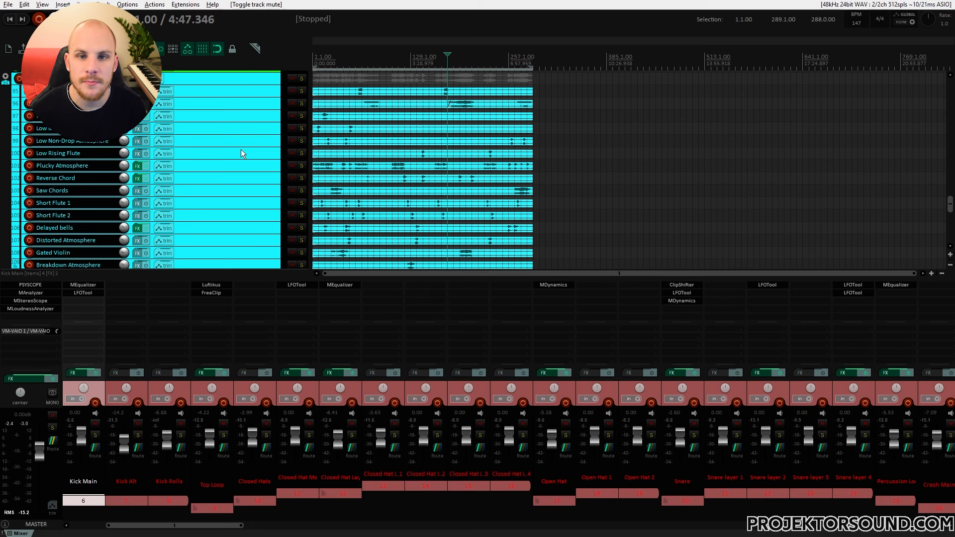
{"action": "left_click", "coordinate": [368, 93]}
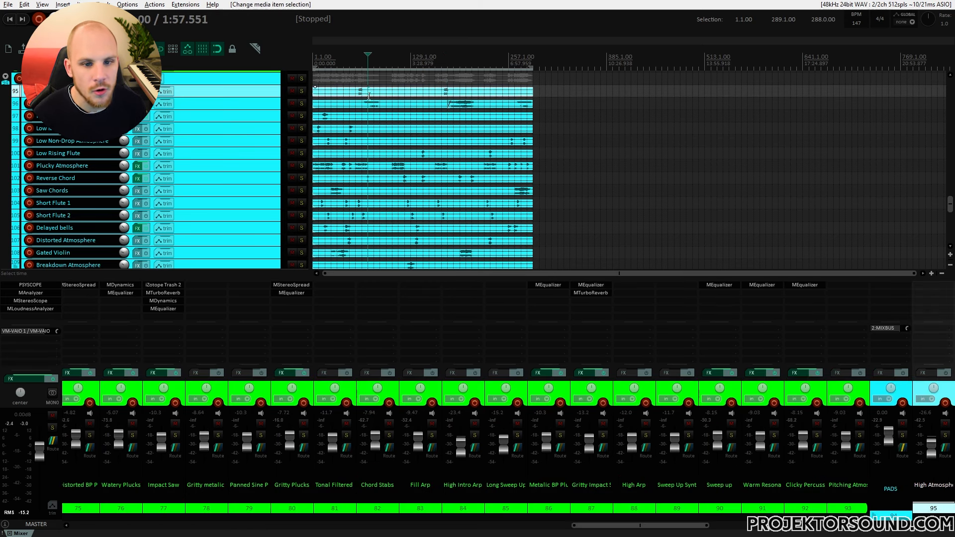
{"action": "left_click", "coordinate": [379, 118]}
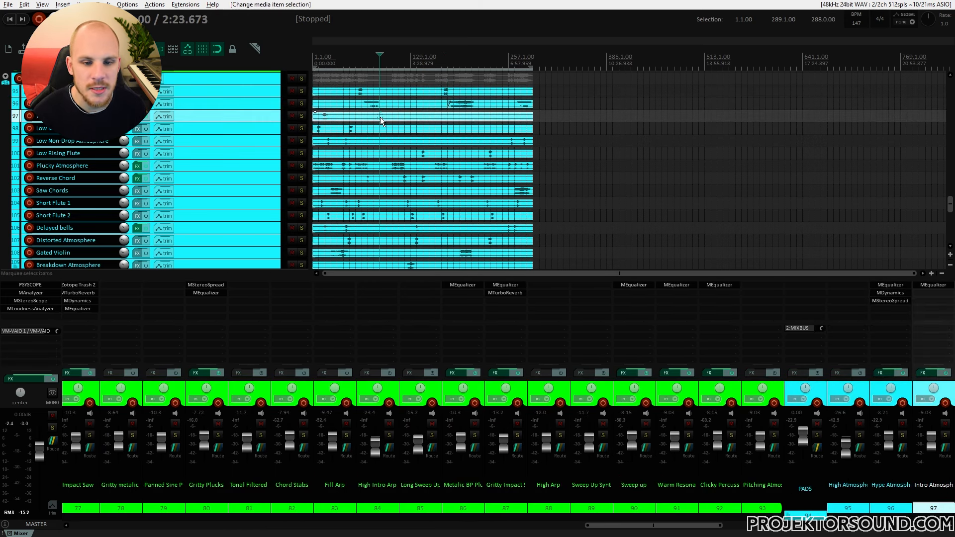
{"action": "right_click", "coordinate": [380, 118]}
{"action": "left_click", "coordinate": [415, 132]}
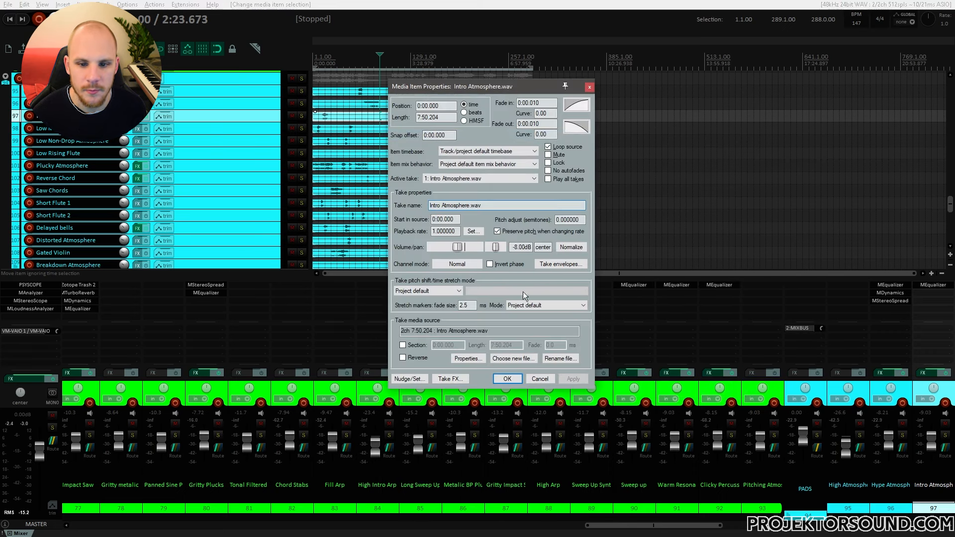
{"action": "double_click", "coordinate": [522, 248]}
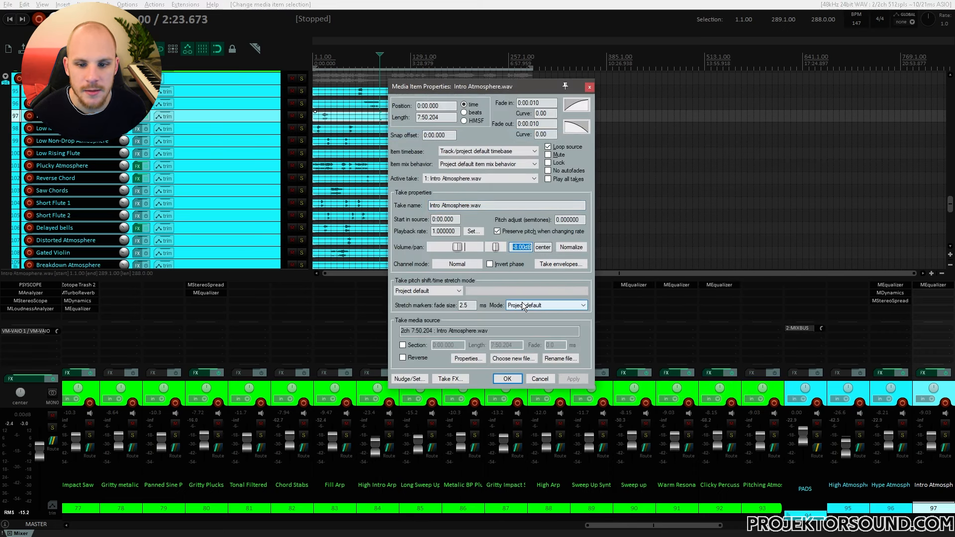
{"action": "left_click", "coordinate": [590, 87]}
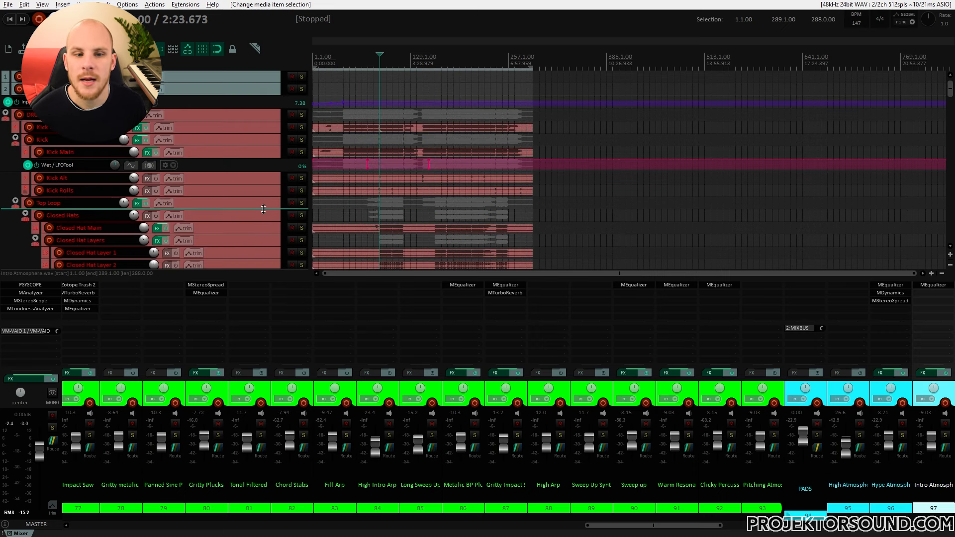
Select the Kick Main, Kick, DRUMS and Top Loop tracks one after another to view their mixer channels.
{"action": "left_click", "coordinate": [235, 153]}
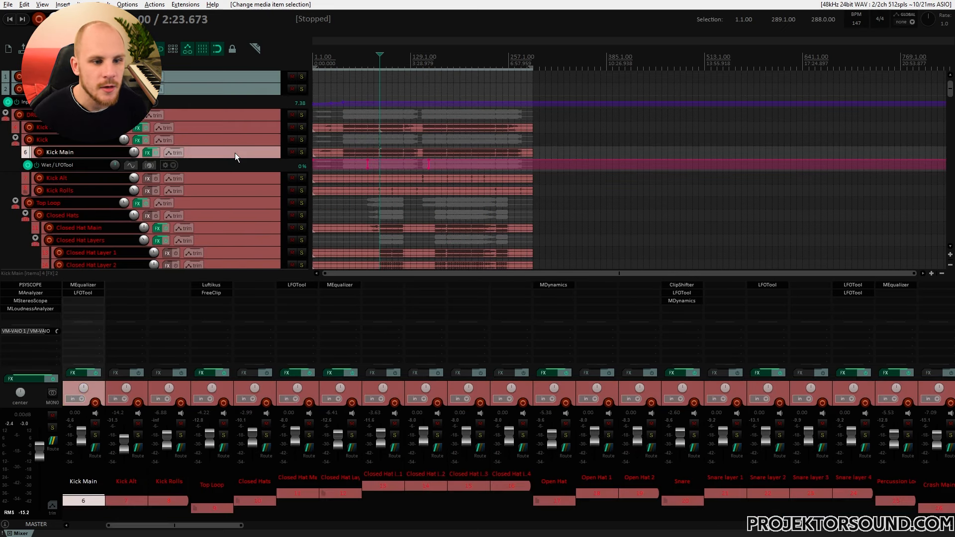
{"action": "left_click", "coordinate": [229, 140]}
{"action": "left_click", "coordinate": [213, 116]}
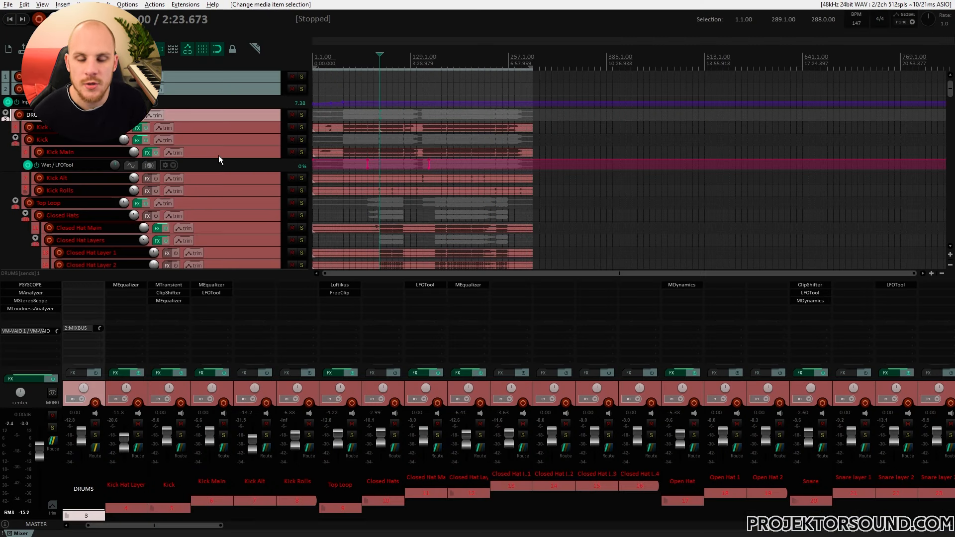
{"action": "left_click", "coordinate": [206, 207]}
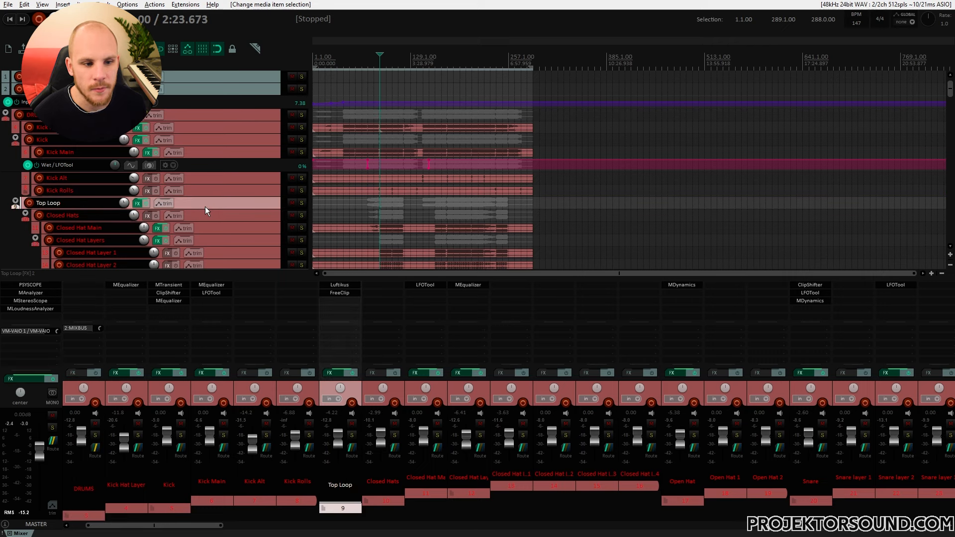
{"action": "left_click", "coordinate": [130, 205]}
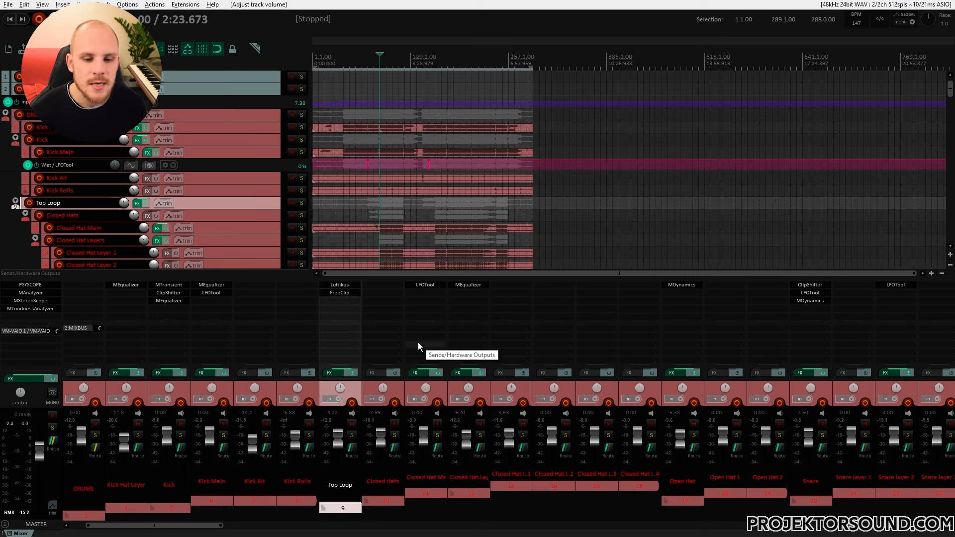
Examine the MEqualizer curve on the Closed Hat Layers folder track and close the plugin.
{"action": "left_click", "coordinate": [468, 284]}
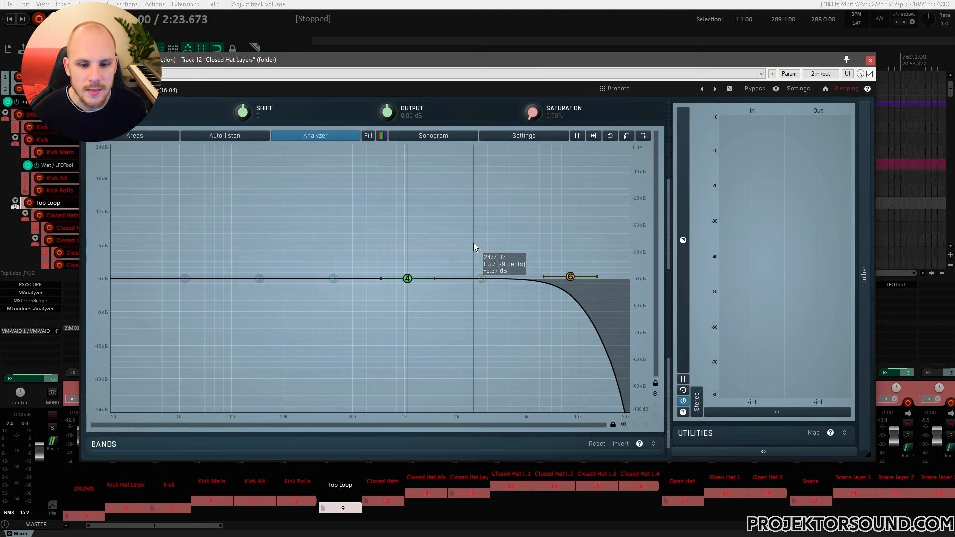
{"action": "key", "text": "Escape"}
Look through the mixer channels and their plugin chains from the drums through the basses, sequences, one-shots and pads to the FX group.
{"action": "scroll", "coordinate": [407, 399], "scroll_direction": "up", "scroll_amount": 1}
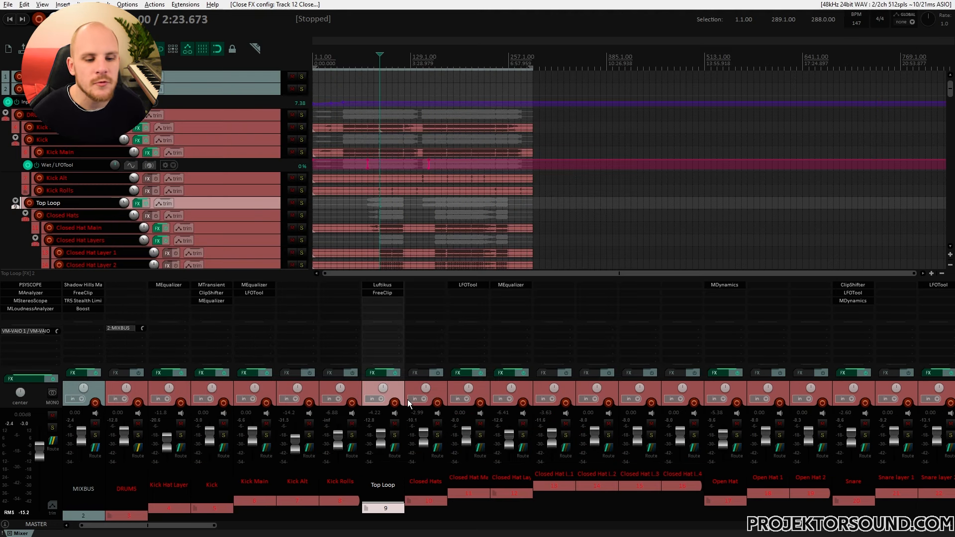
{"action": "scroll", "coordinate": [408, 399], "scroll_direction": "down", "scroll_amount": 7}
{"action": "scroll", "coordinate": [407, 398], "scroll_direction": "down", "scroll_amount": 11}
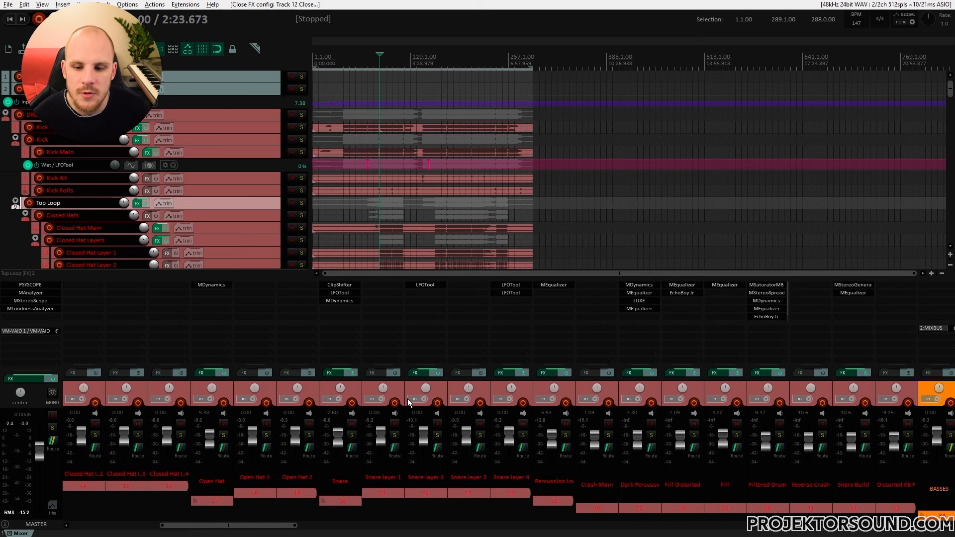
{"action": "scroll", "coordinate": [407, 398], "scroll_direction": "down", "scroll_amount": 10}
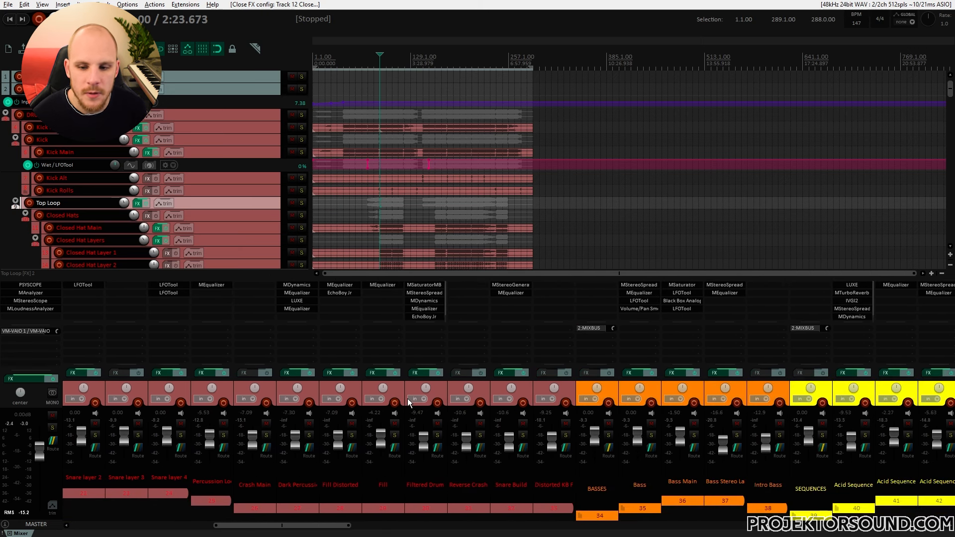
{"action": "scroll", "coordinate": [407, 398], "scroll_direction": "down", "scroll_amount": 7}
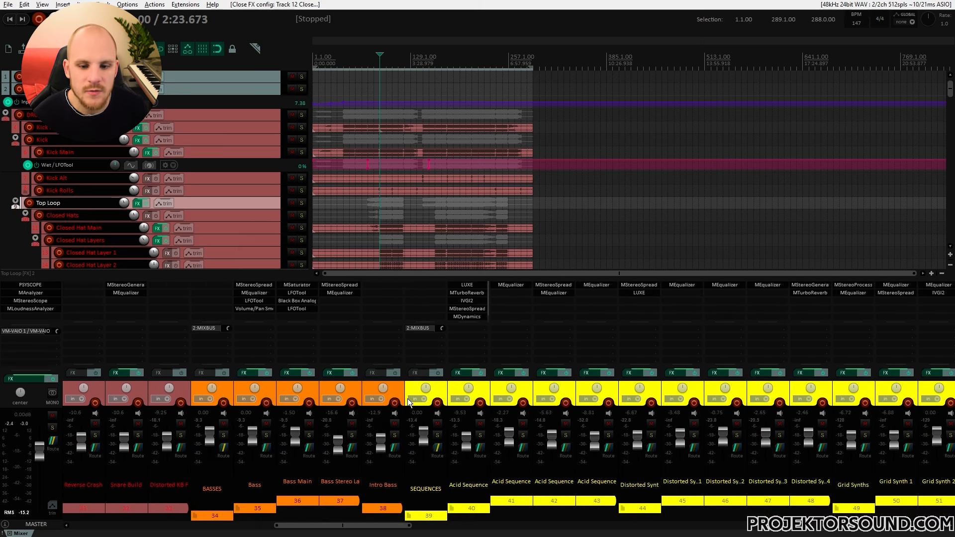
{"action": "scroll", "coordinate": [407, 398], "scroll_direction": "down", "scroll_amount": 8}
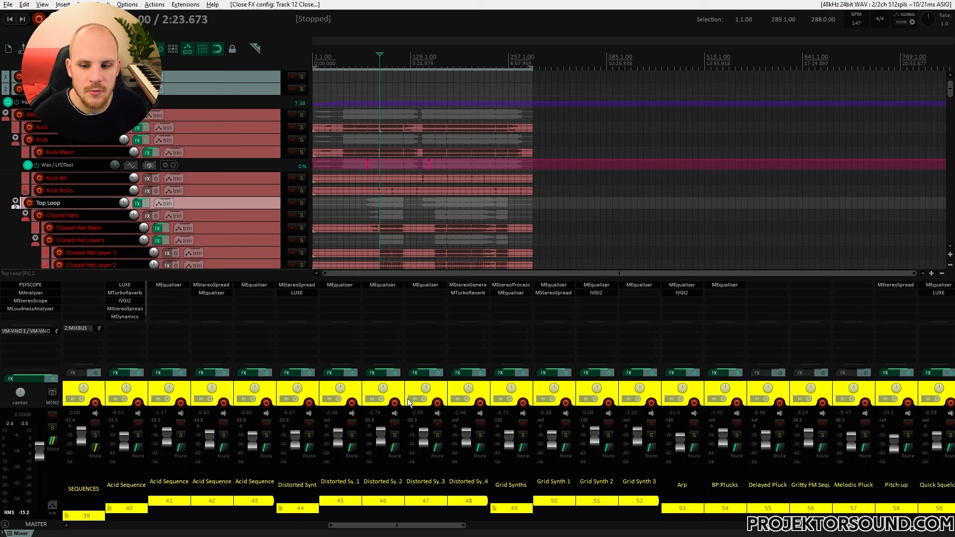
{"action": "scroll", "coordinate": [408, 398], "scroll_direction": "down", "scroll_amount": 10}
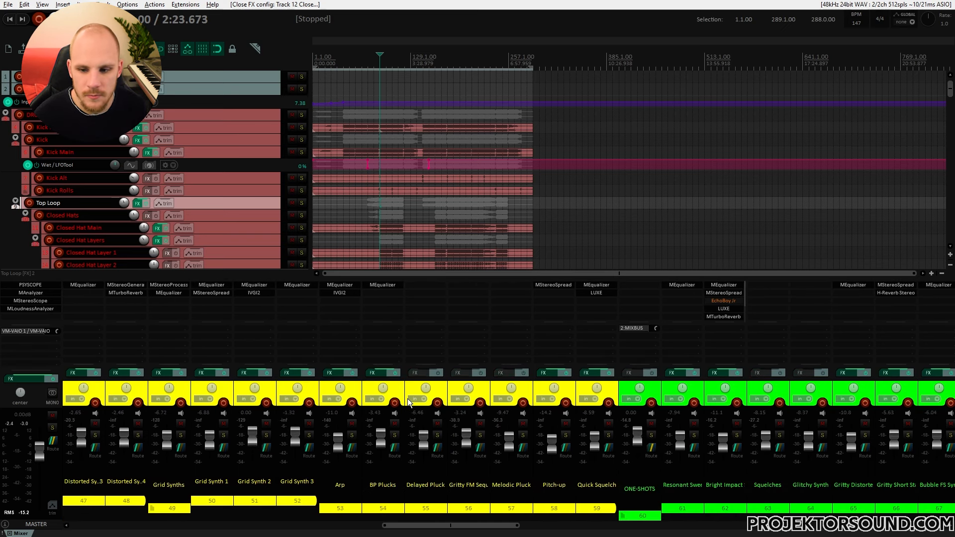
{"action": "scroll", "coordinate": [407, 398], "scroll_direction": "down", "scroll_amount": 8}
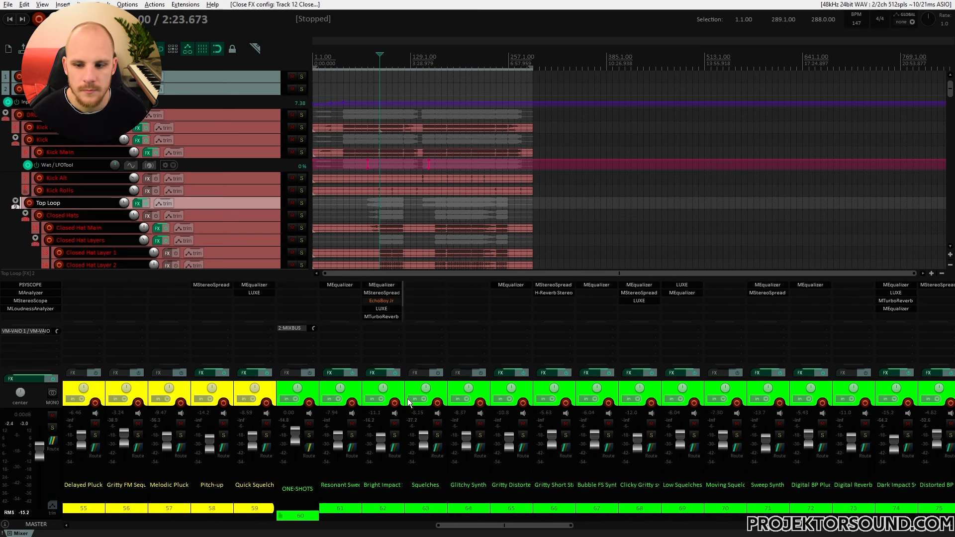
{"action": "scroll", "coordinate": [407, 398], "scroll_direction": "down", "scroll_amount": 13}
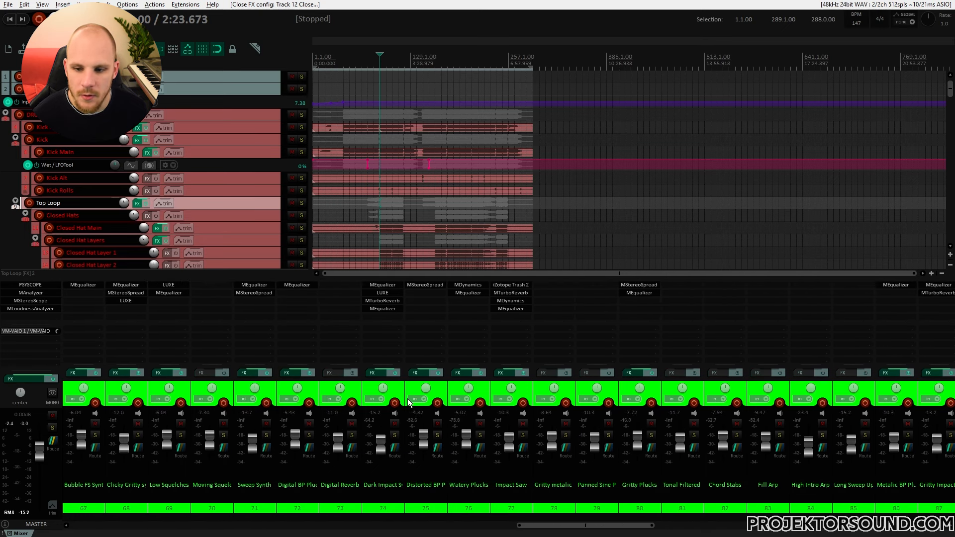
{"action": "scroll", "coordinate": [407, 399], "scroll_direction": "down", "scroll_amount": 14}
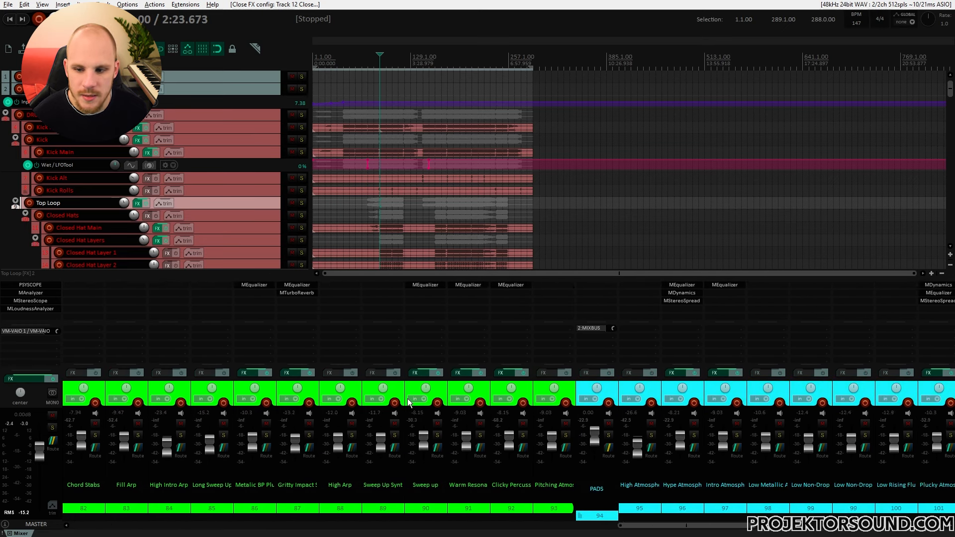
{"action": "scroll", "coordinate": [407, 398], "scroll_direction": "down", "scroll_amount": 13}
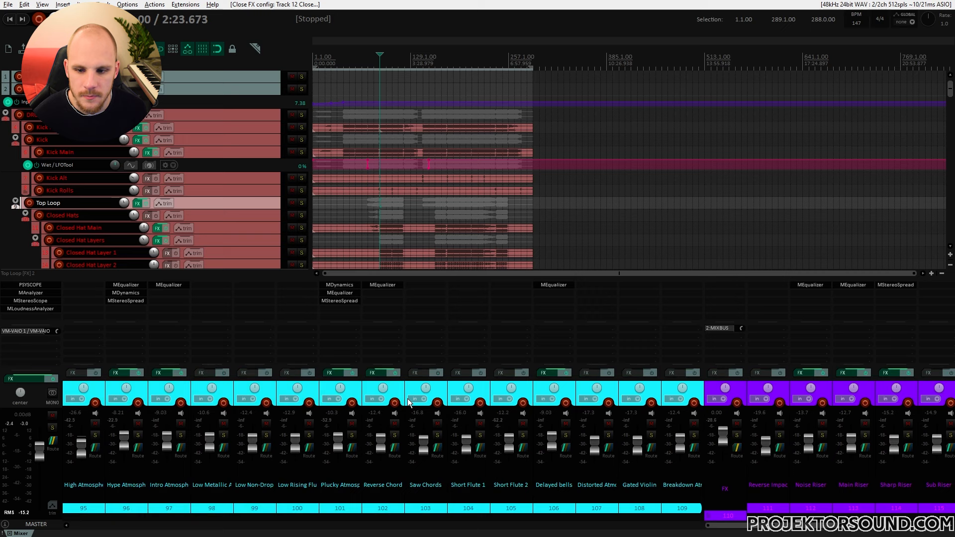
{"action": "scroll", "coordinate": [408, 398], "scroll_direction": "down", "scroll_amount": 6}
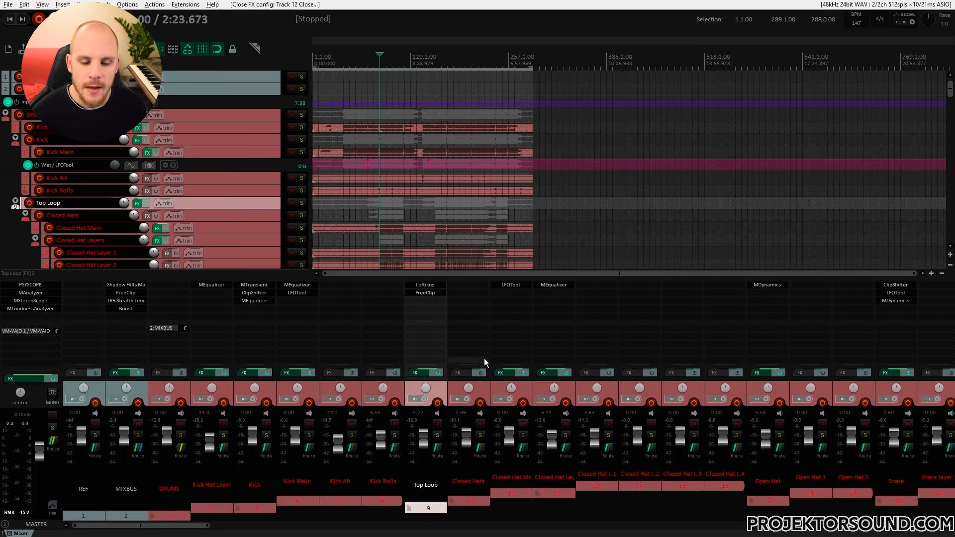
Compare the Top Loop folder's sound with Luftikus bypassed and enabled during playback, leaving it enabled, and close the plugin.
{"action": "left_click", "coordinate": [438, 286]}
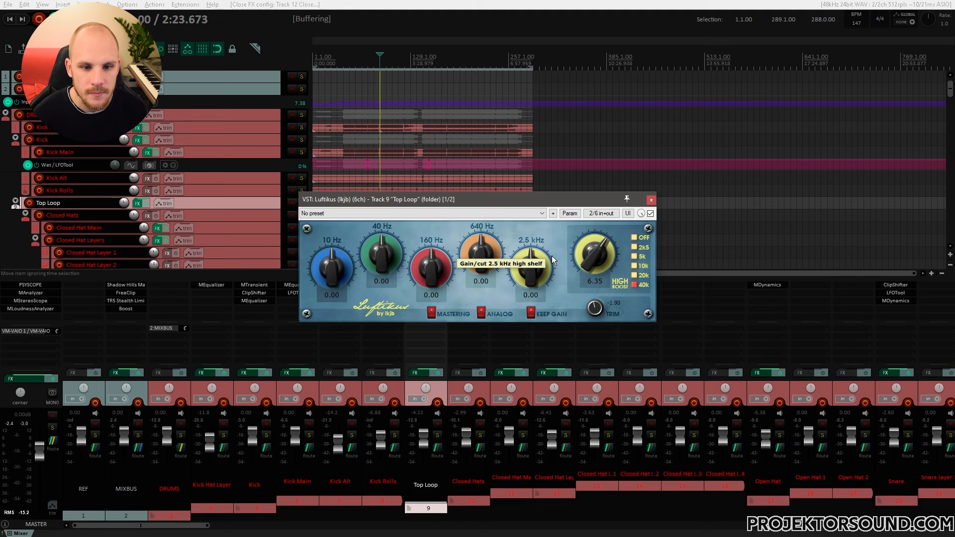
{"action": "key", "text": "space"}
{"action": "left_click", "coordinate": [650, 213]}
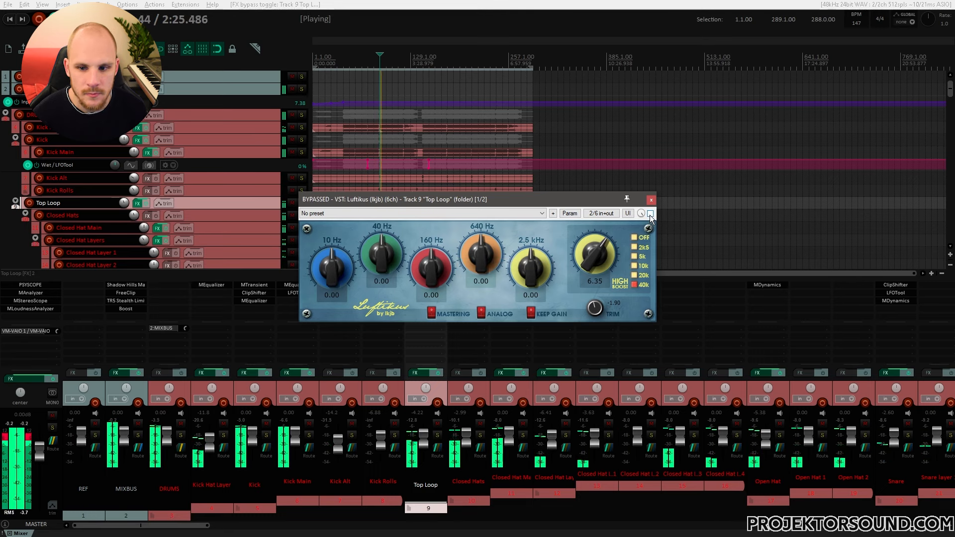
{"action": "left_click", "coordinate": [650, 214]}
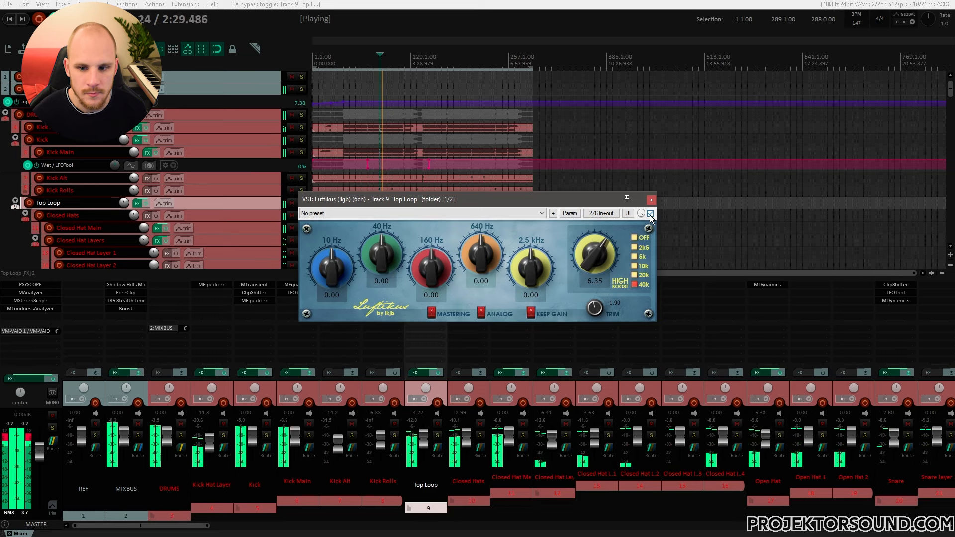
{"action": "left_click", "coordinate": [650, 213]}
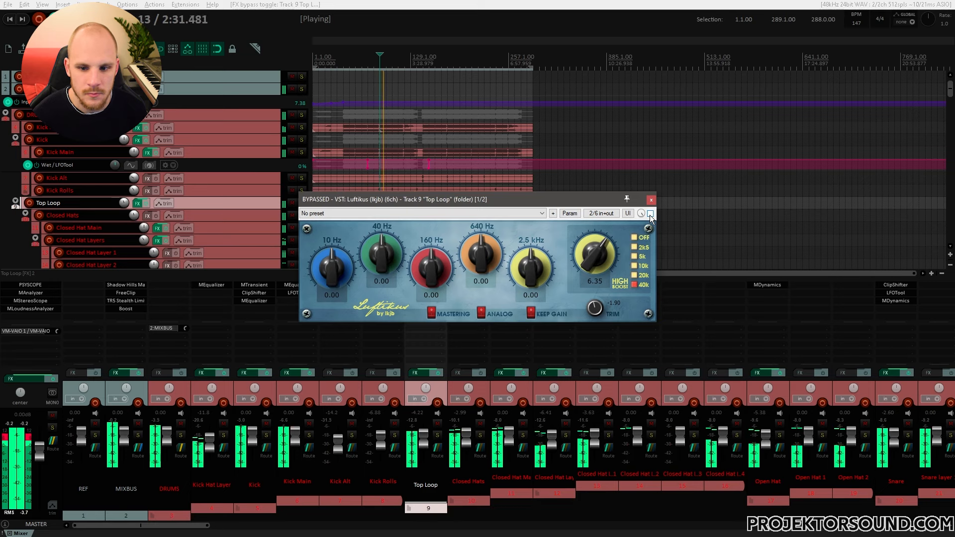
{"action": "left_click", "coordinate": [649, 214]}
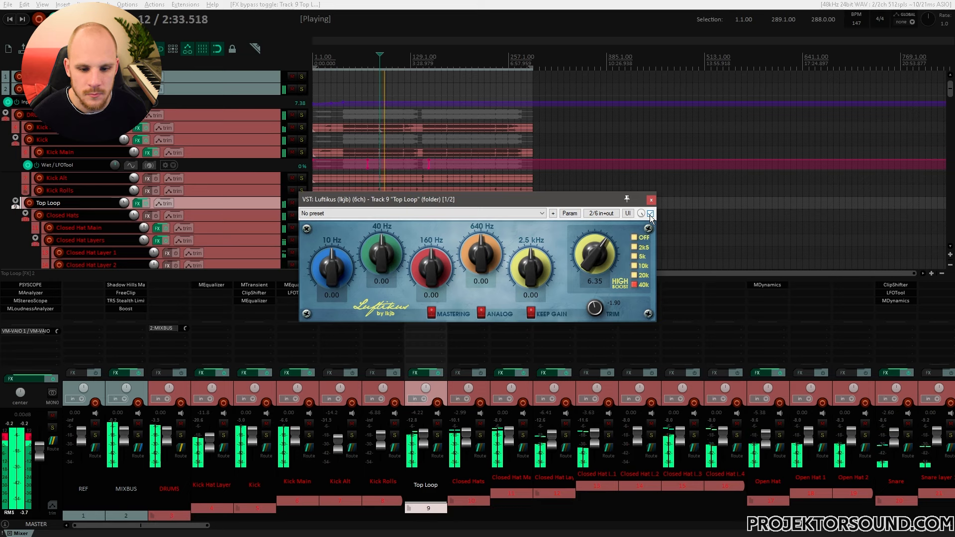
{"action": "left_click", "coordinate": [650, 214]}
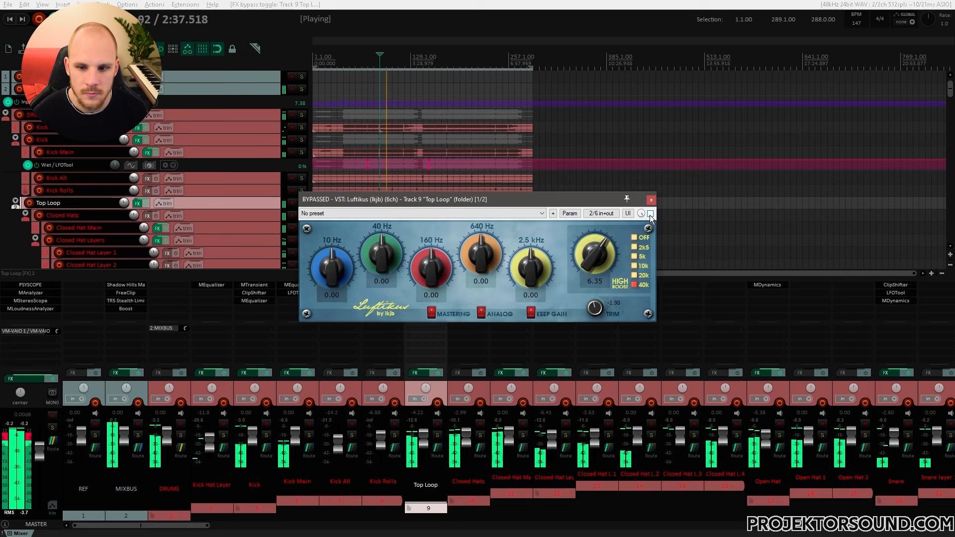
{"action": "left_click", "coordinate": [650, 214]}
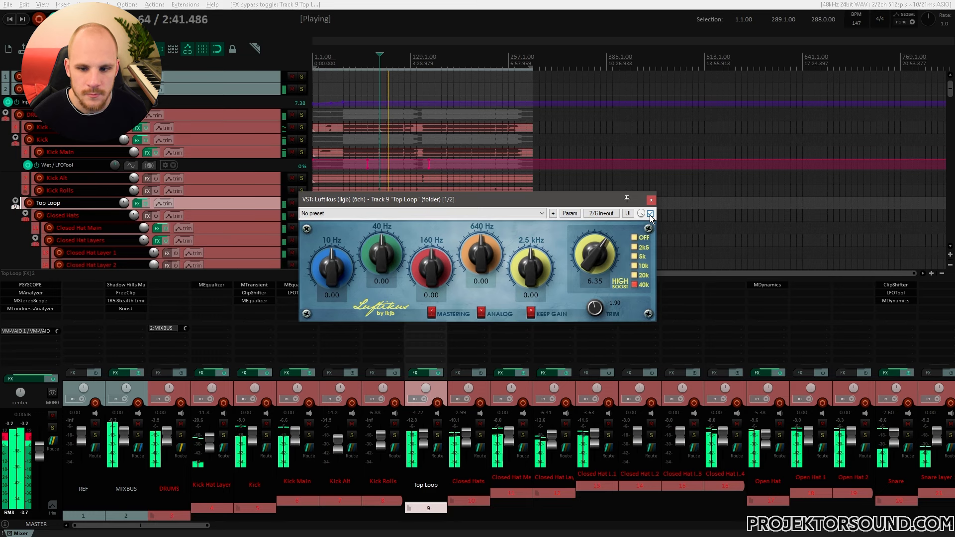
{"action": "key", "text": "space"}
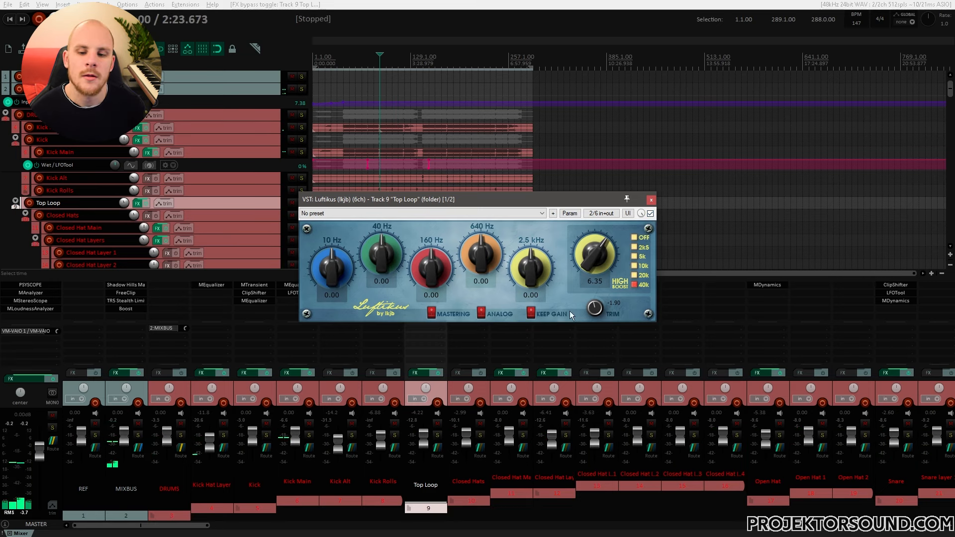
{"action": "left_click", "coordinate": [652, 202]}
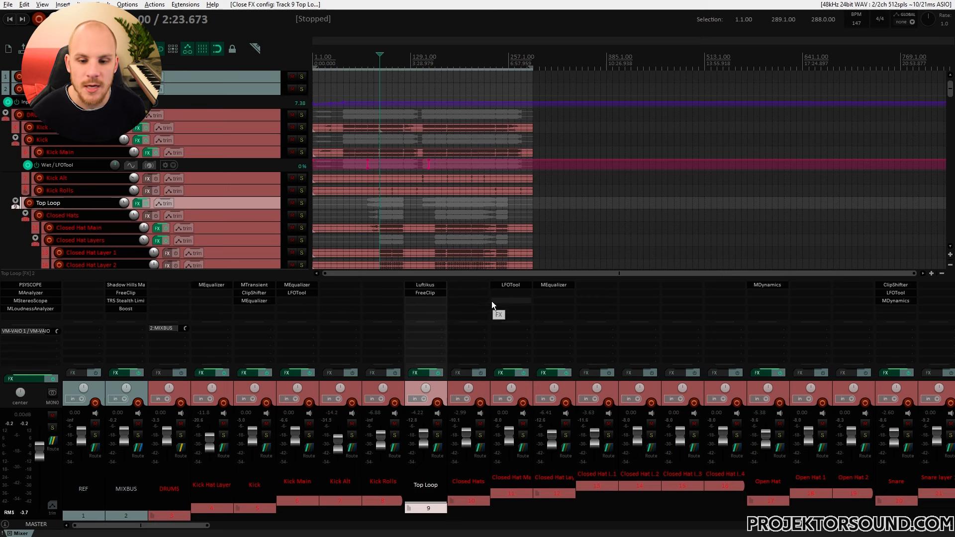
Browse the EQ plugin category for the Closed Hat Main track and close the plugin browser without adding anything.
{"action": "double_click", "coordinate": [507, 295]}
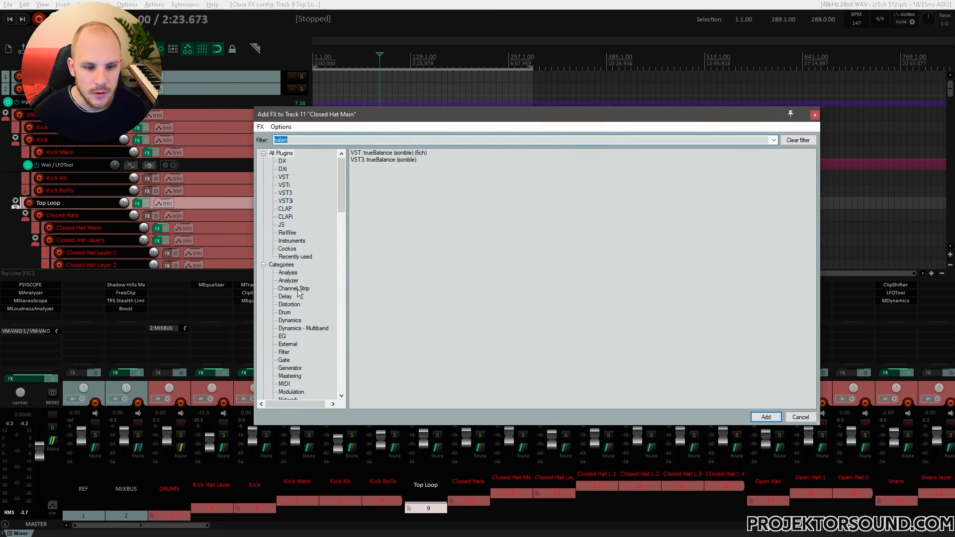
{"action": "left_click", "coordinate": [283, 335]}
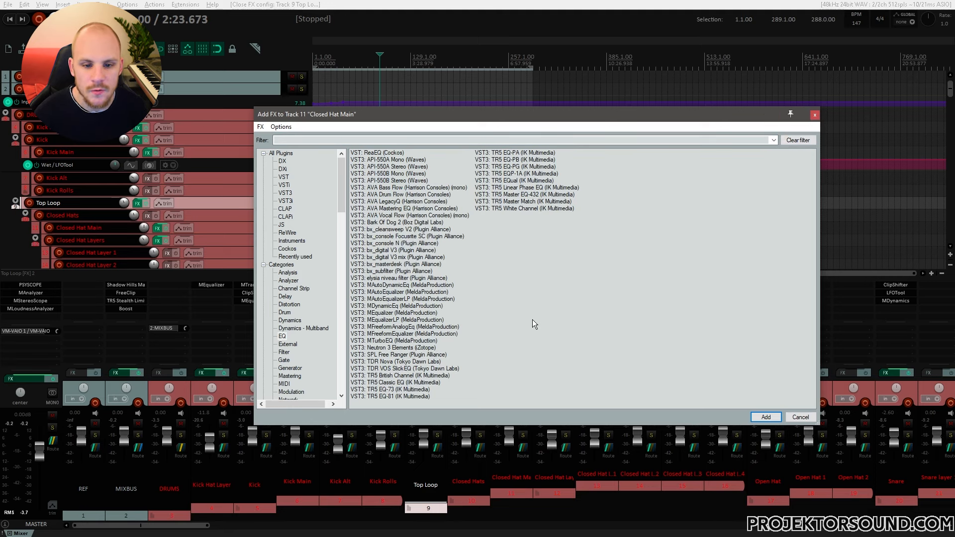
{"action": "key", "text": "Escape"}
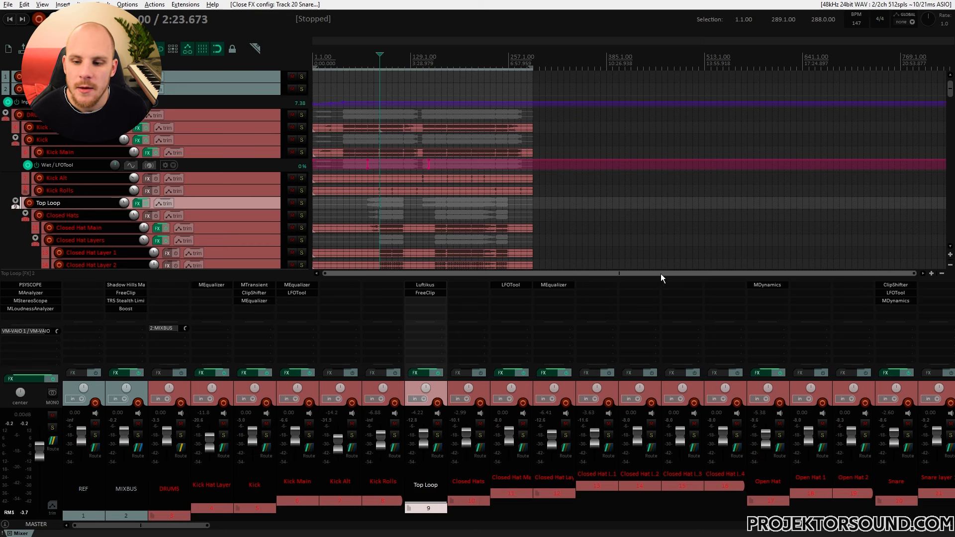
Examine MDynamics on the Open Hat folder track with its toolbar and meters expanded, and close the plugin.
{"action": "left_click", "coordinate": [756, 285]}
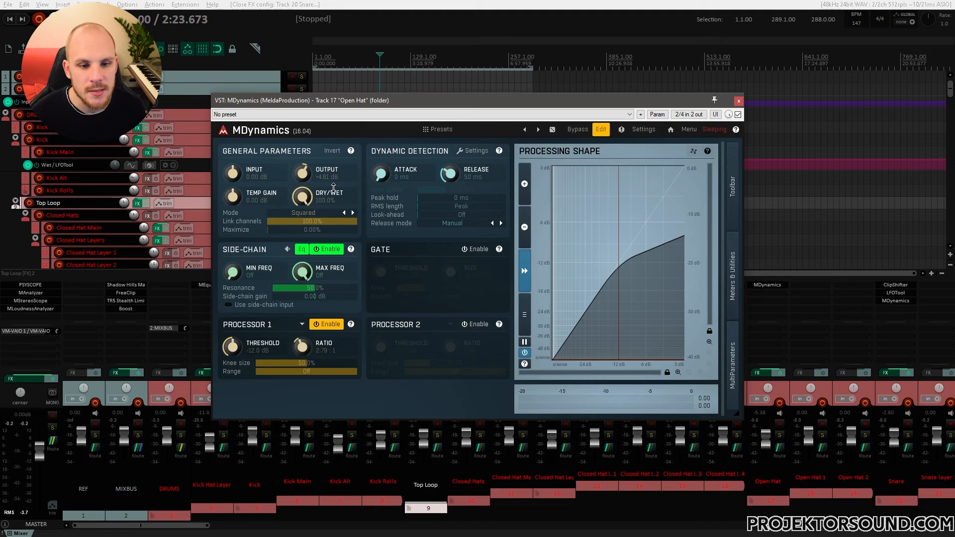
{"action": "left_click", "coordinate": [732, 276]}
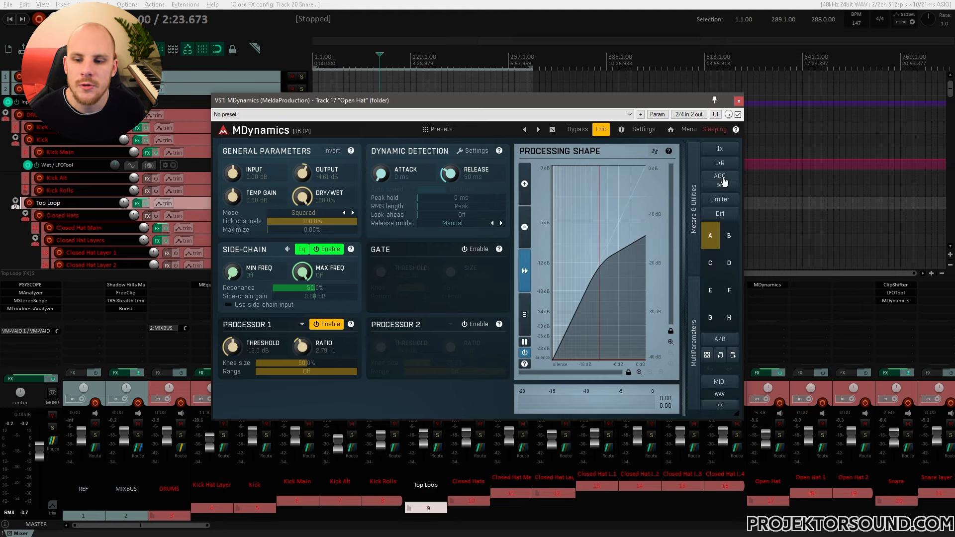
{"action": "left_click", "coordinate": [698, 196]}
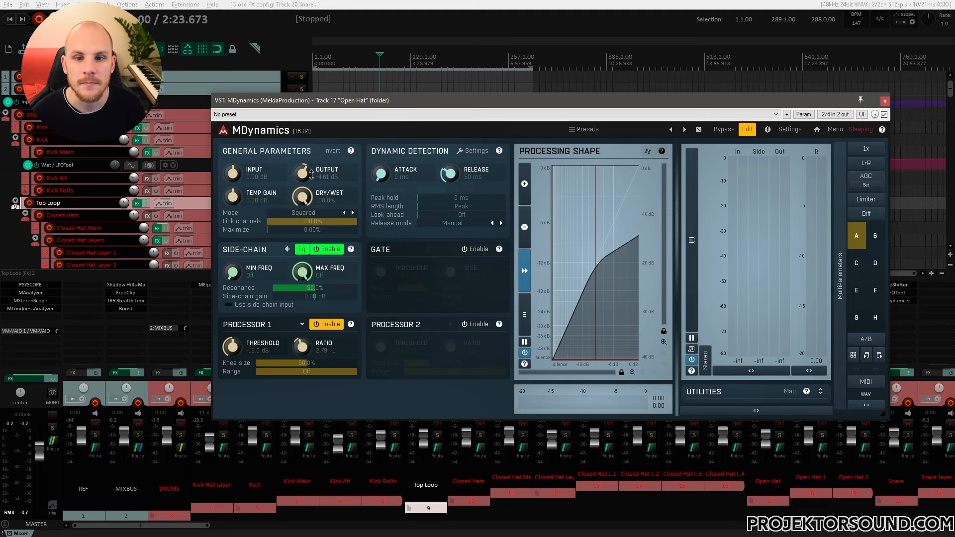
{"action": "key", "text": "Escape"}
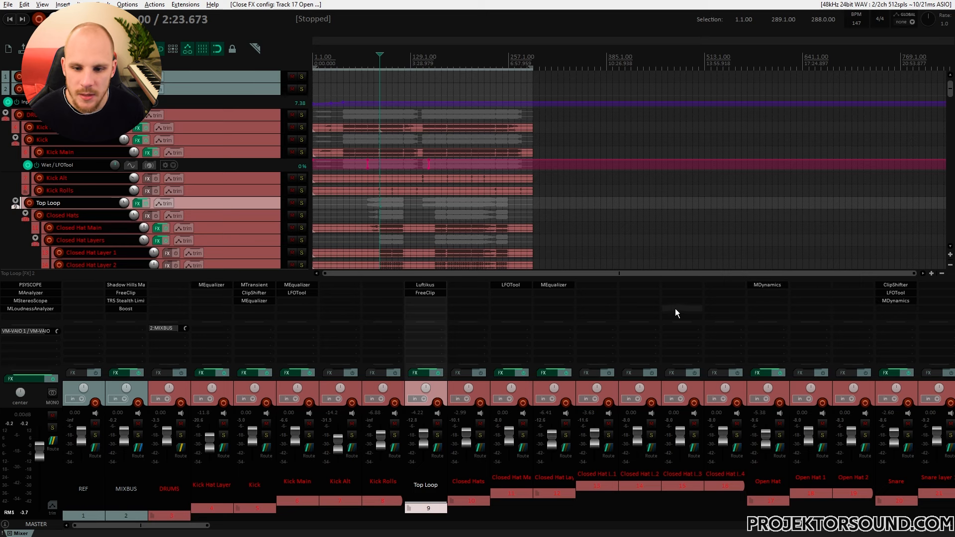
Open SSLComp Stereo on the Tuvan Vocals track and TR5 Black 76 on the Main Vocal track to view both compressors.
{"action": "scroll", "coordinate": [654, 422], "scroll_direction": "right", "scroll_amount": 10}
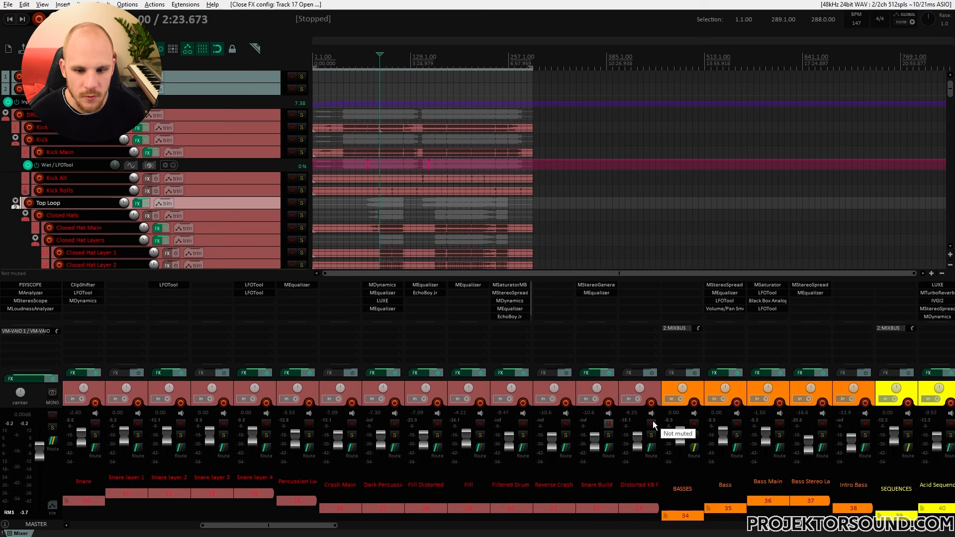
{"action": "scroll", "coordinate": [607, 400], "scroll_direction": "right", "scroll_amount": 2}
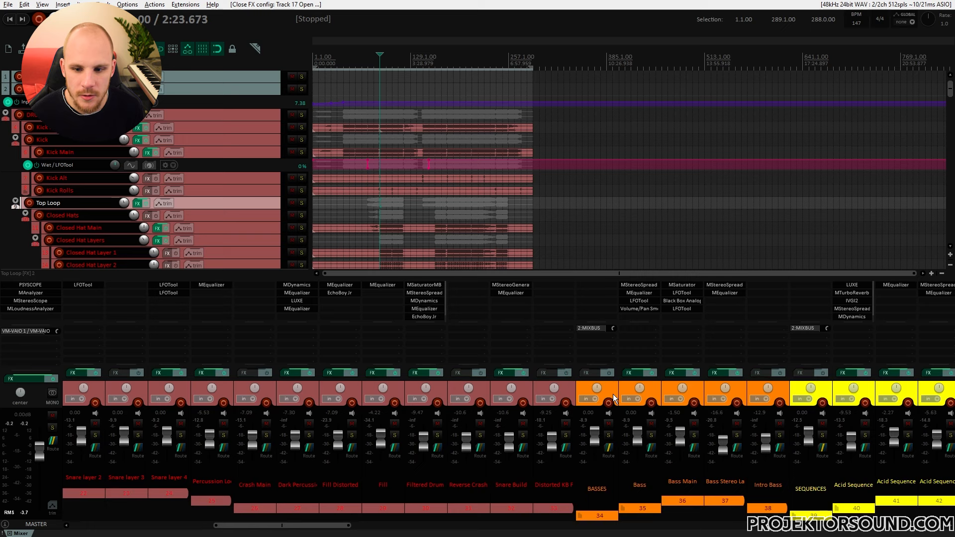
{"action": "scroll", "coordinate": [612, 394], "scroll_direction": "right", "scroll_amount": 18}
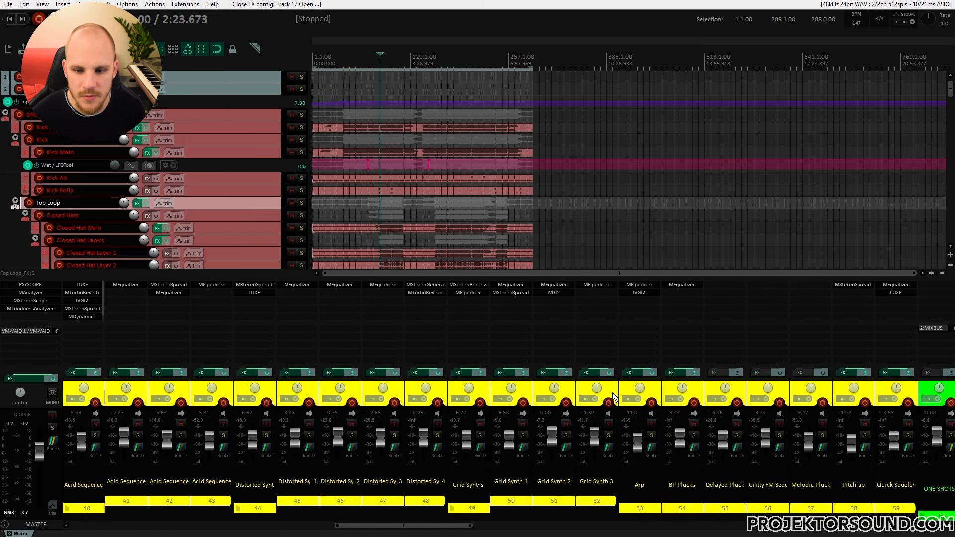
{"action": "scroll", "coordinate": [613, 392], "scroll_direction": "right", "scroll_amount": 19}
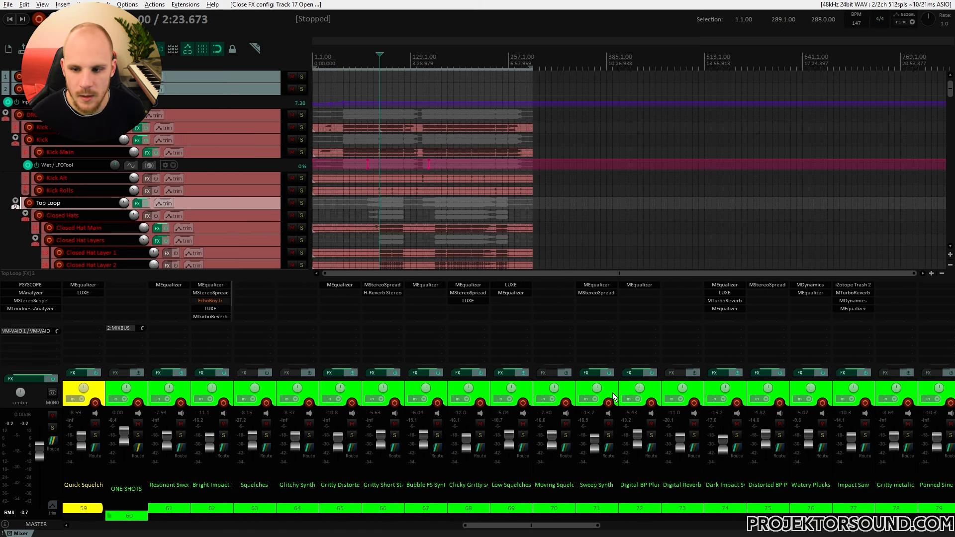
{"action": "scroll", "coordinate": [613, 393], "scroll_direction": "right", "scroll_amount": 20}
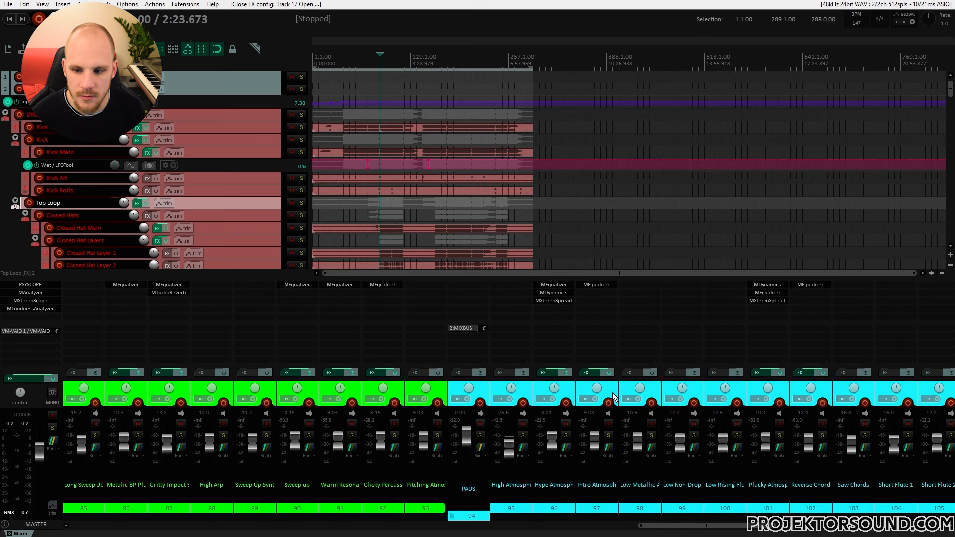
{"action": "scroll", "coordinate": [613, 393], "scroll_direction": "right", "scroll_amount": 12}
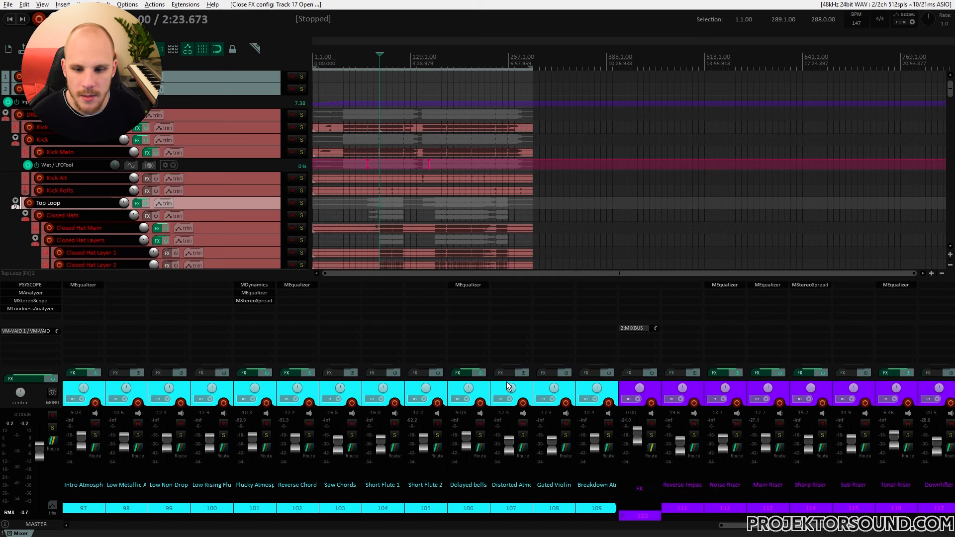
{"action": "scroll", "coordinate": [502, 372], "scroll_direction": "right", "scroll_amount": 13}
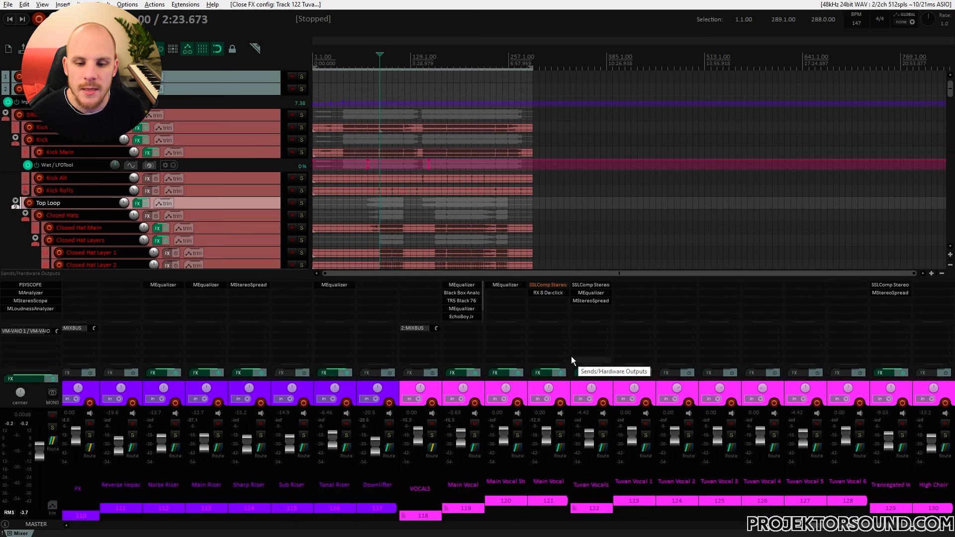
{"action": "double_click", "coordinate": [604, 284]}
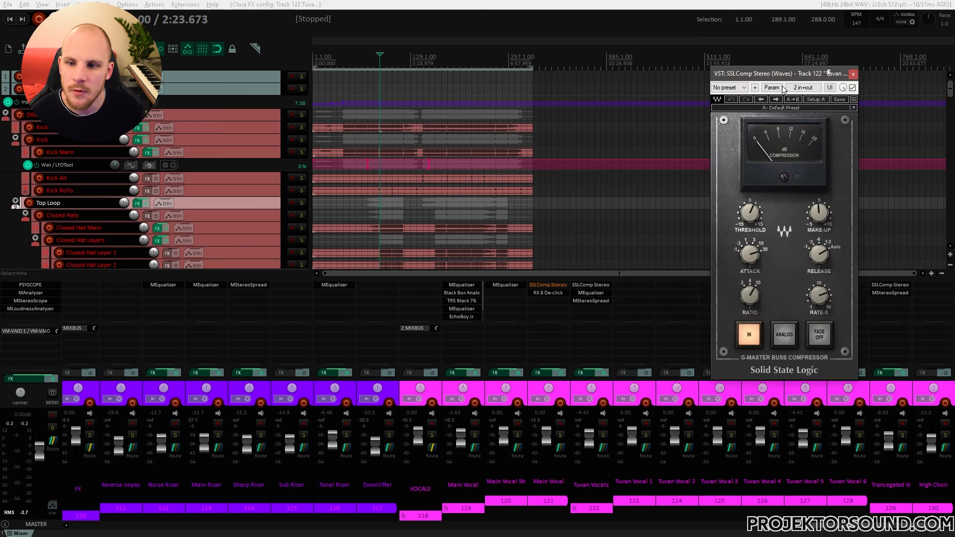
{"action": "double_click", "coordinate": [462, 300]}
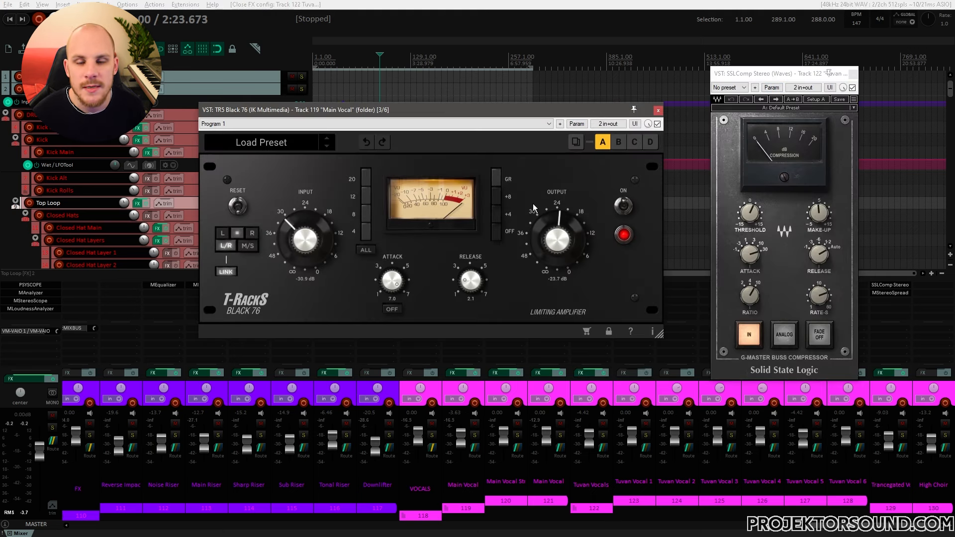